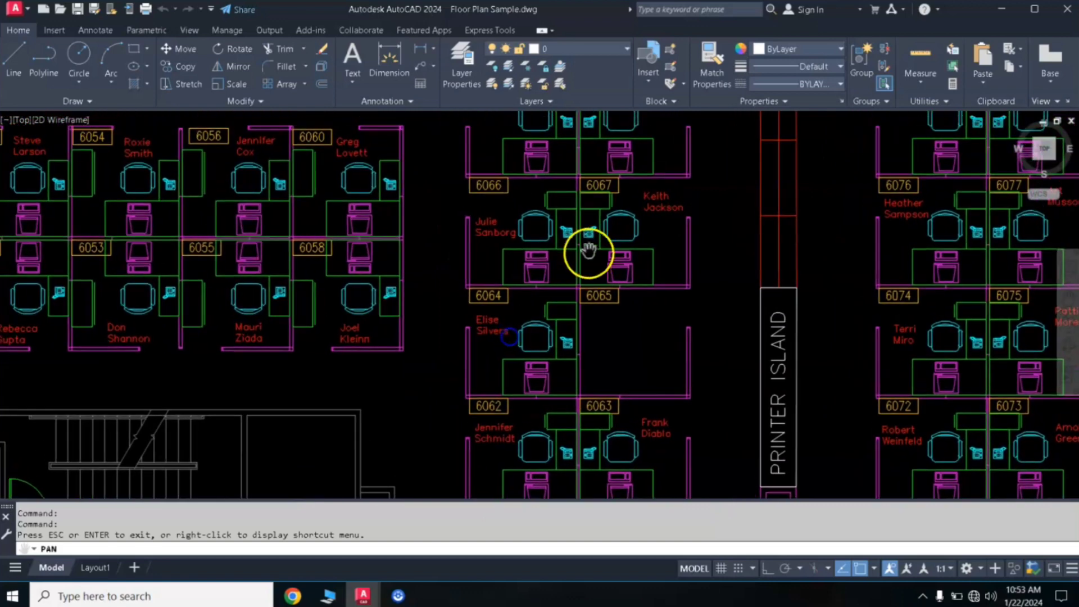
- Switch from the floor plan sample to the crescent plan.dwg drawing
left_click_drag(462, 315, 452, 290)
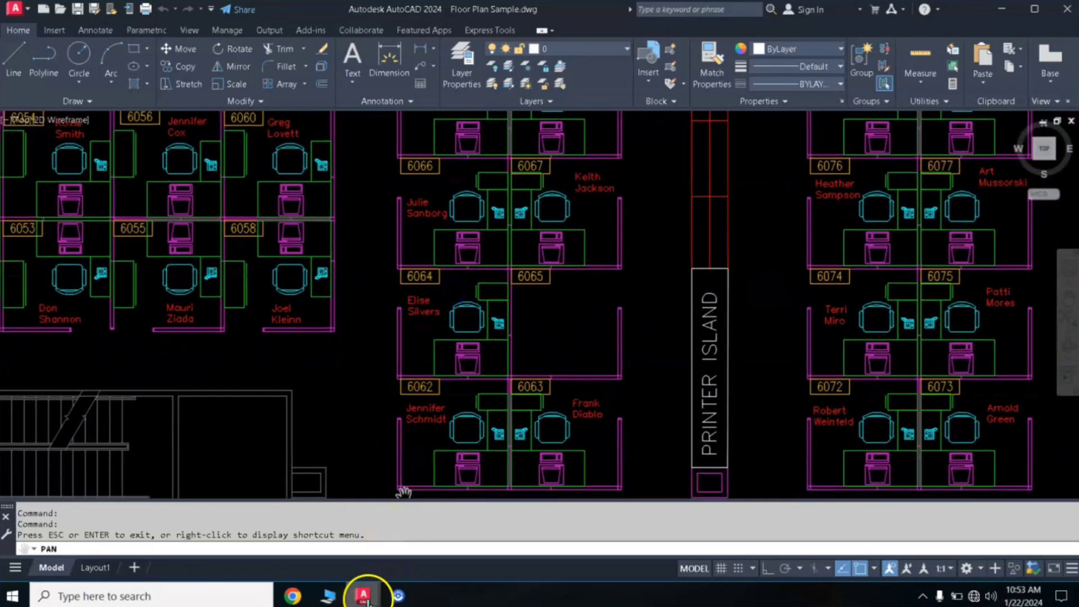
mouse_move(363, 595)
left_click(438, 543)
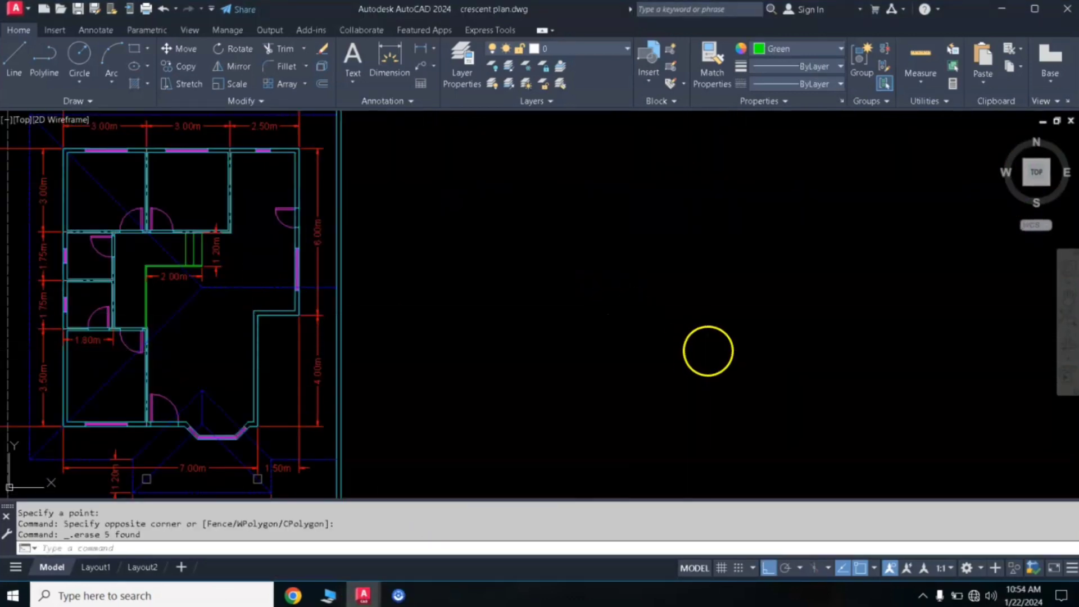
- Draw a freehand rectangle in the empty space beside the floor plan
scroll(669, 298, "down", 2)
scroll(672, 293, "up", 2)
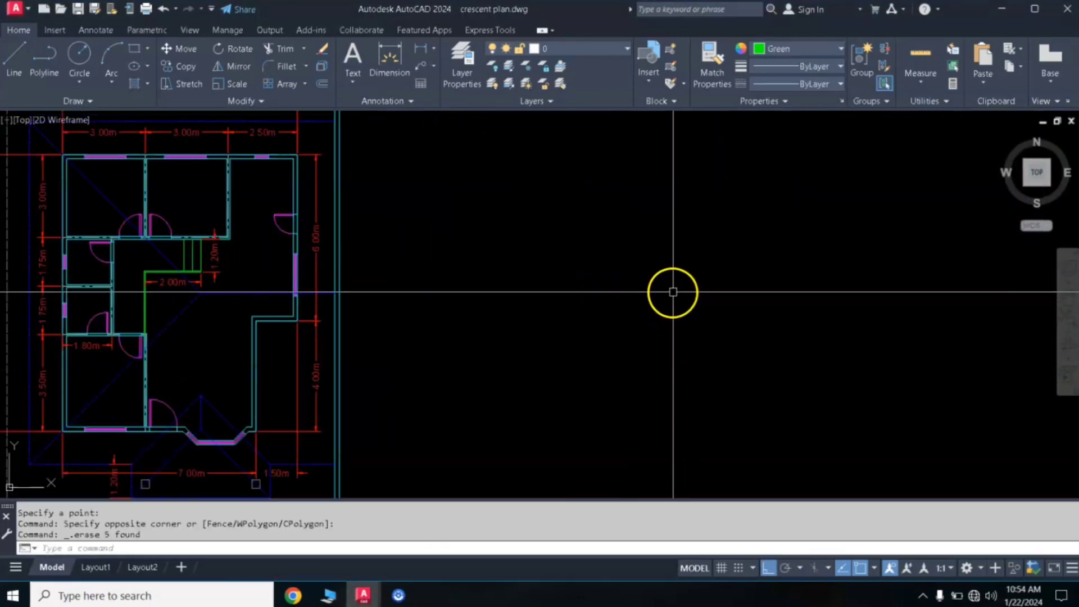
left_click(135, 52)
left_click(527, 242)
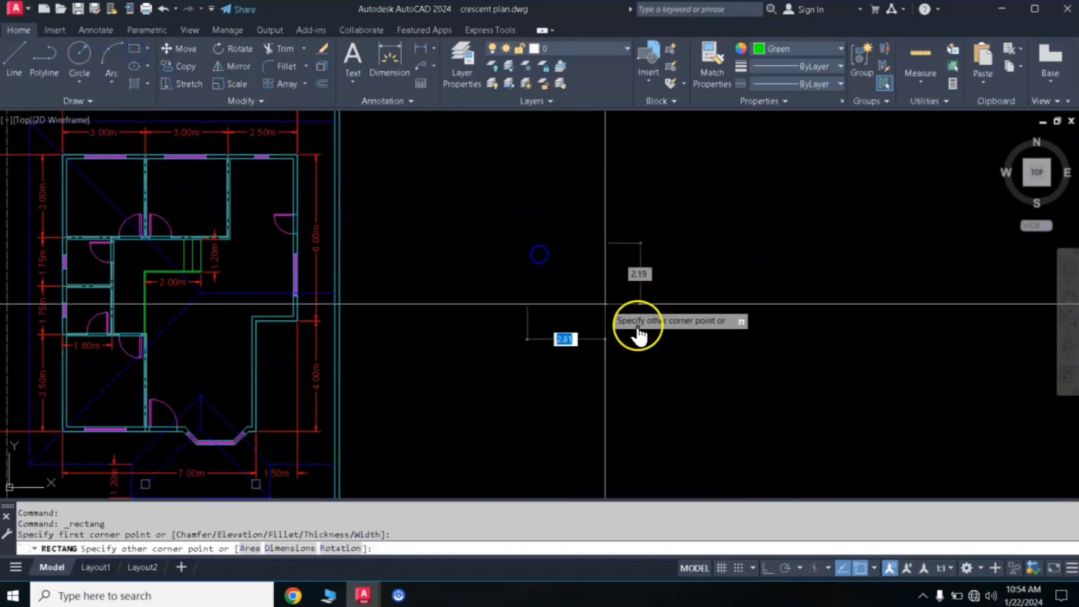
left_click(735, 386)
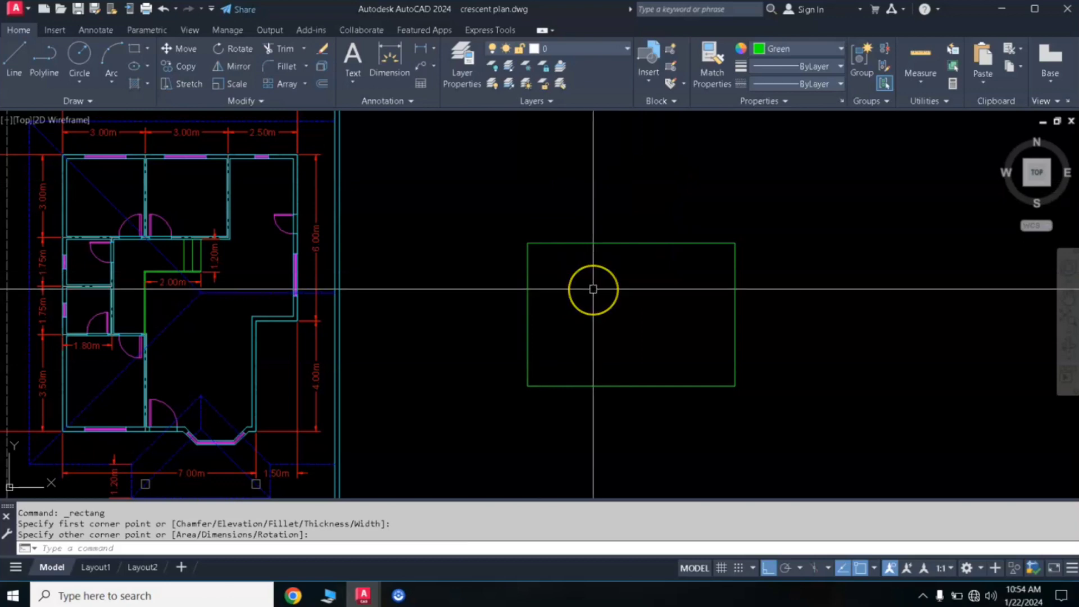
- Set the current color to cyan and place a point at each of the rectangle's four corners
left_click(783, 49)
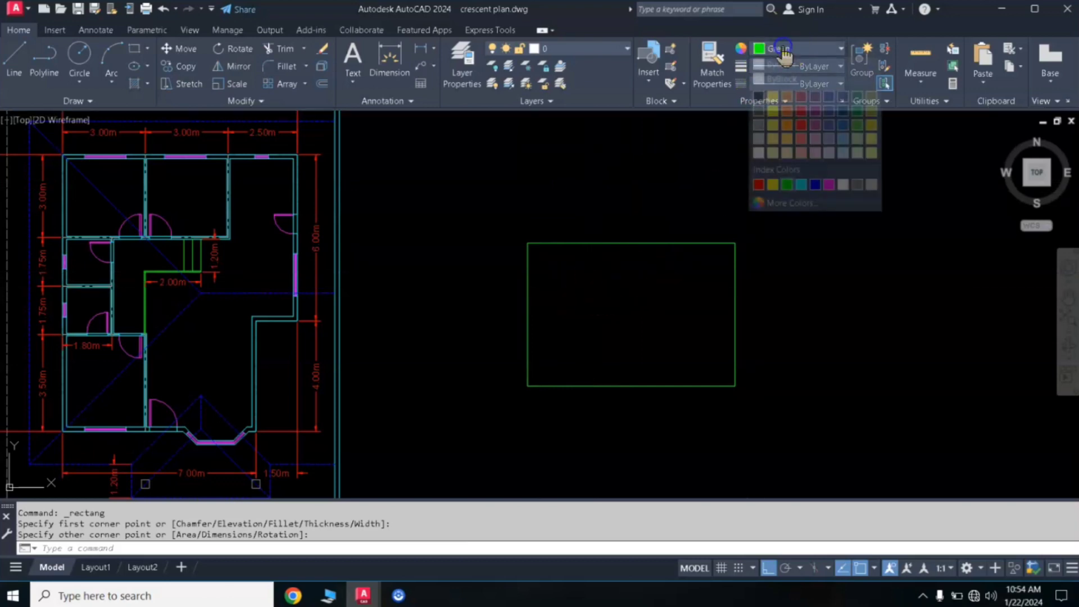
left_click(800, 185)
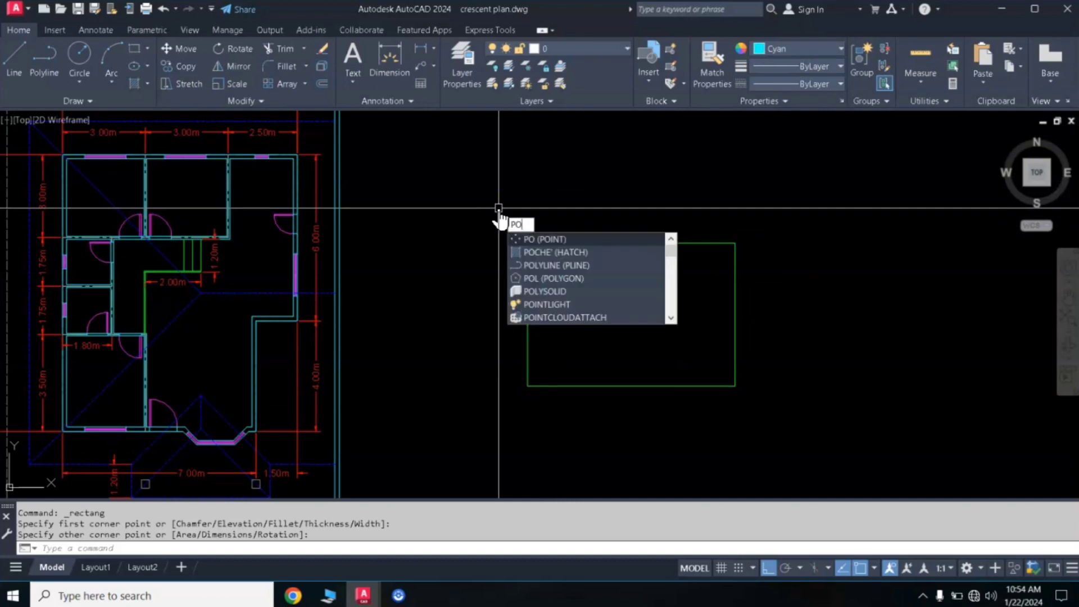
key("Return")
left_click(470, 268)
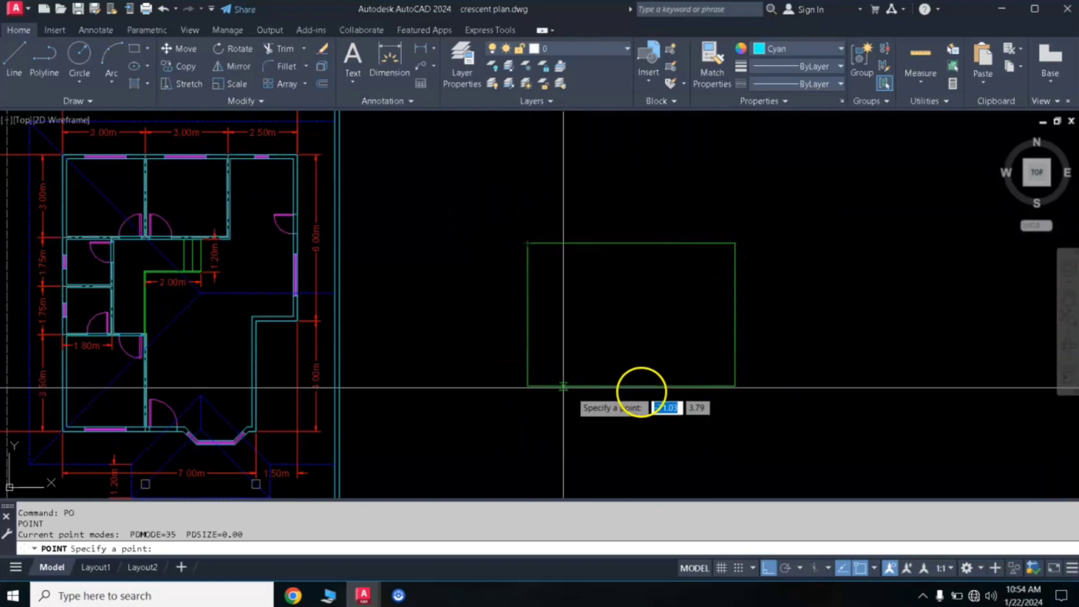
left_click(527, 244)
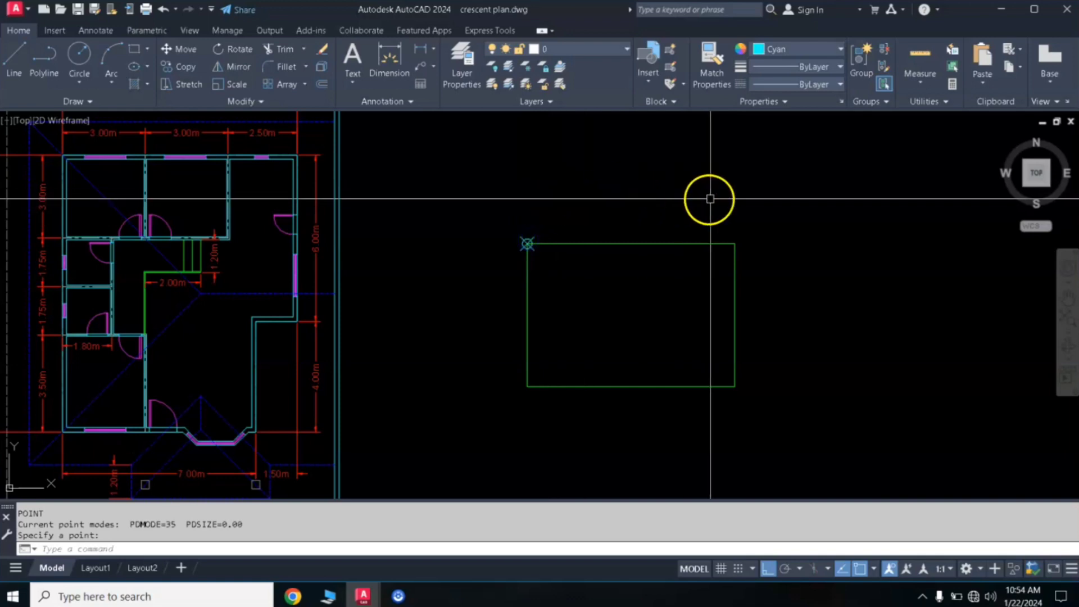
key("Return")
left_click(734, 243)
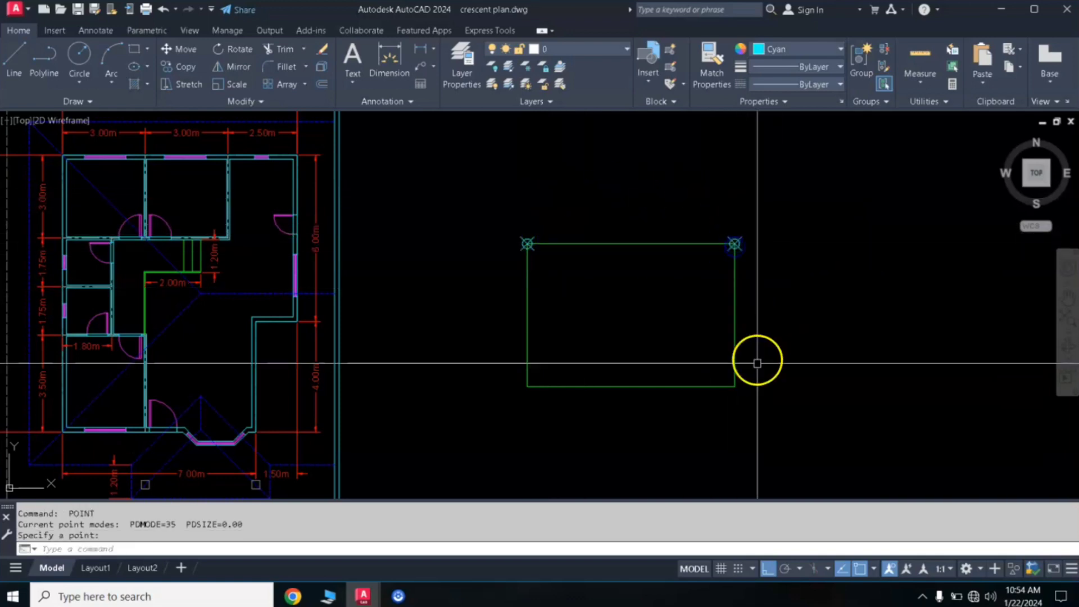
key("Return")
left_click(734, 386)
key("Return")
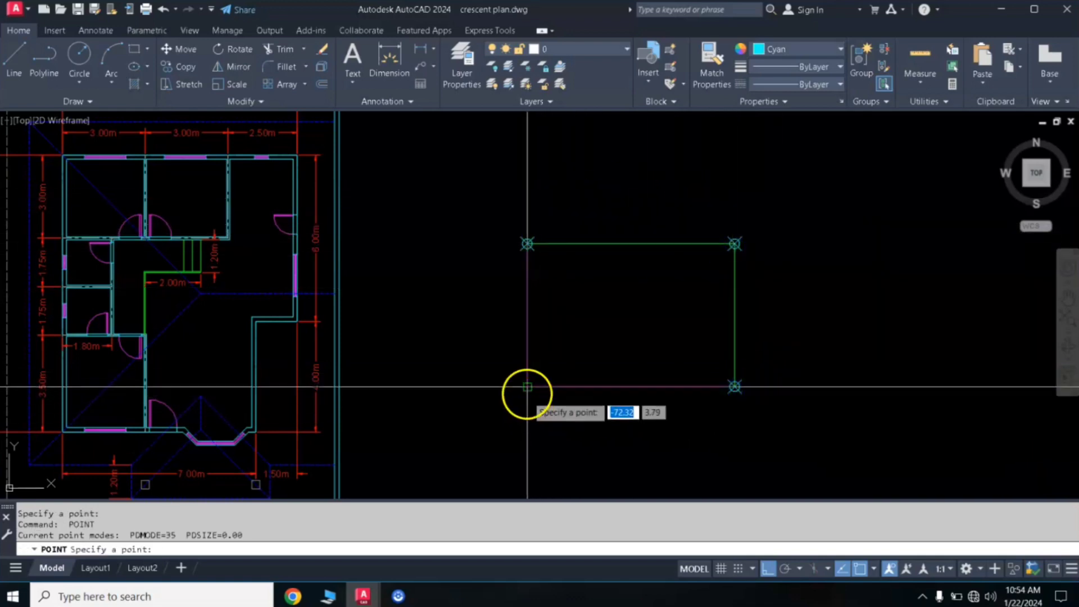
left_click(527, 387)
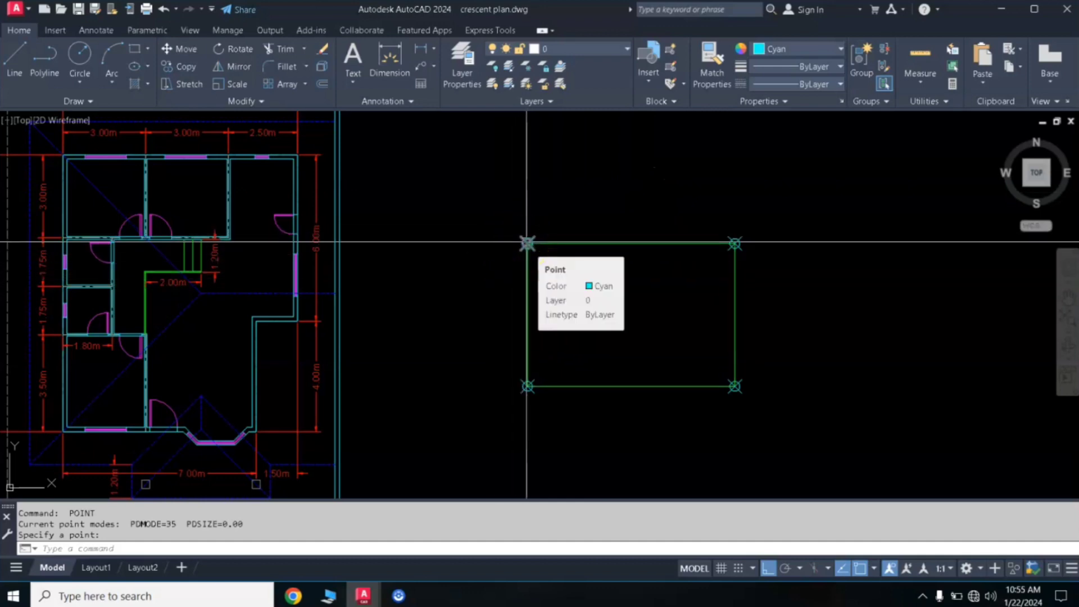
key("Return")
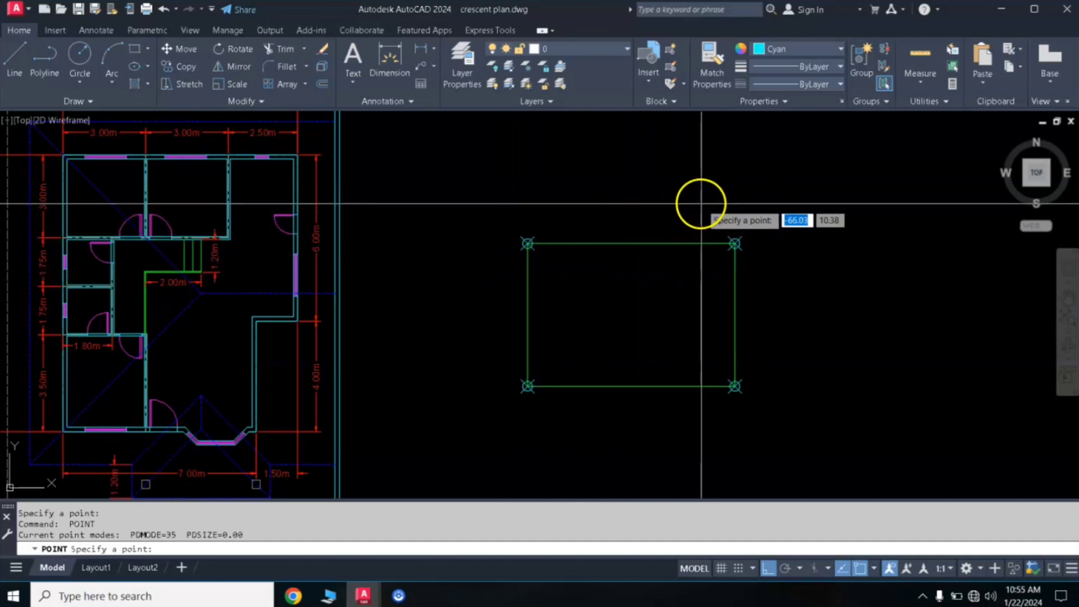
key("Escape")
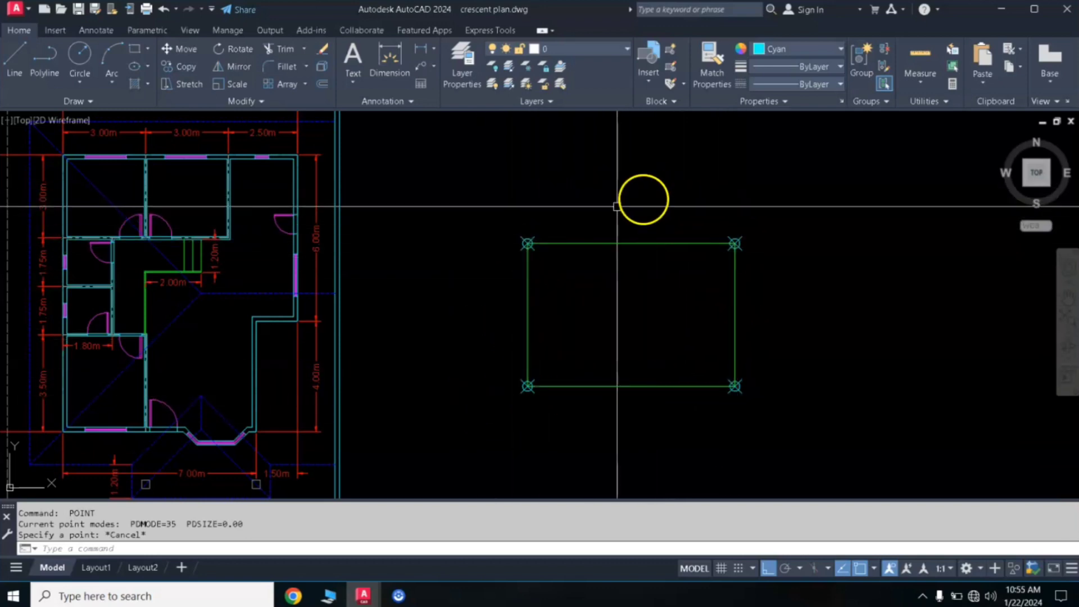
- Set the current color to red and place a point at the midpoint of each side of the rectangle
left_click(785, 50)
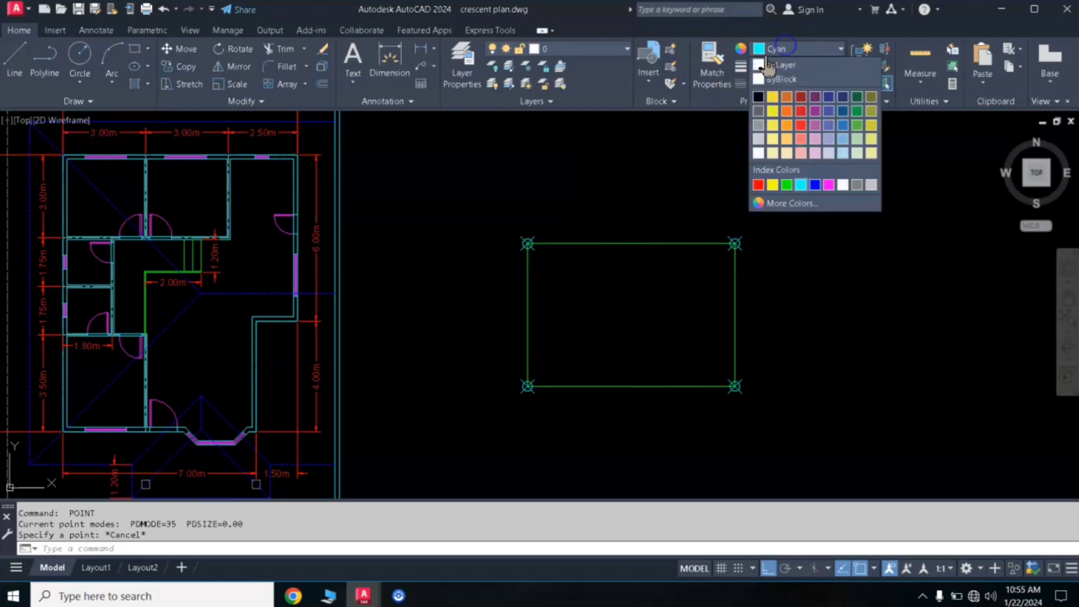
left_click(757, 186)
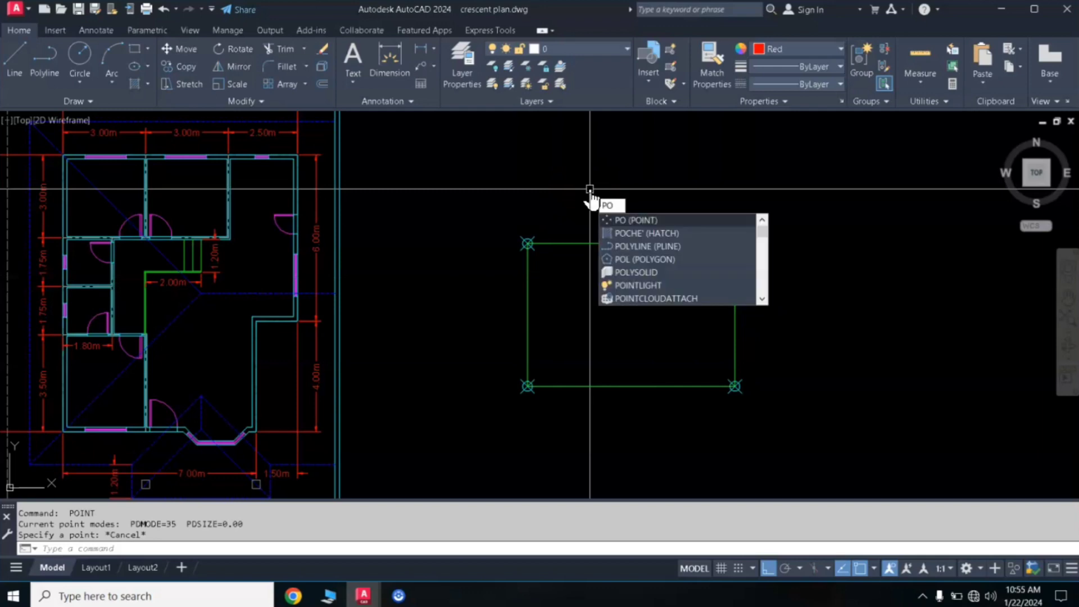
key("Return")
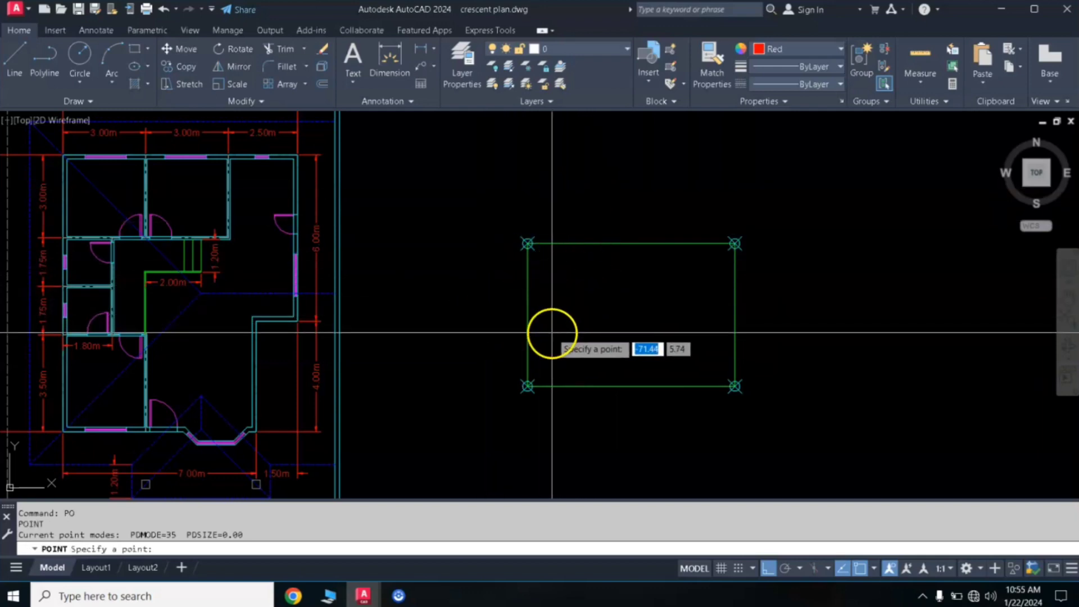
left_click(527, 314)
key("Return")
left_click(629, 243)
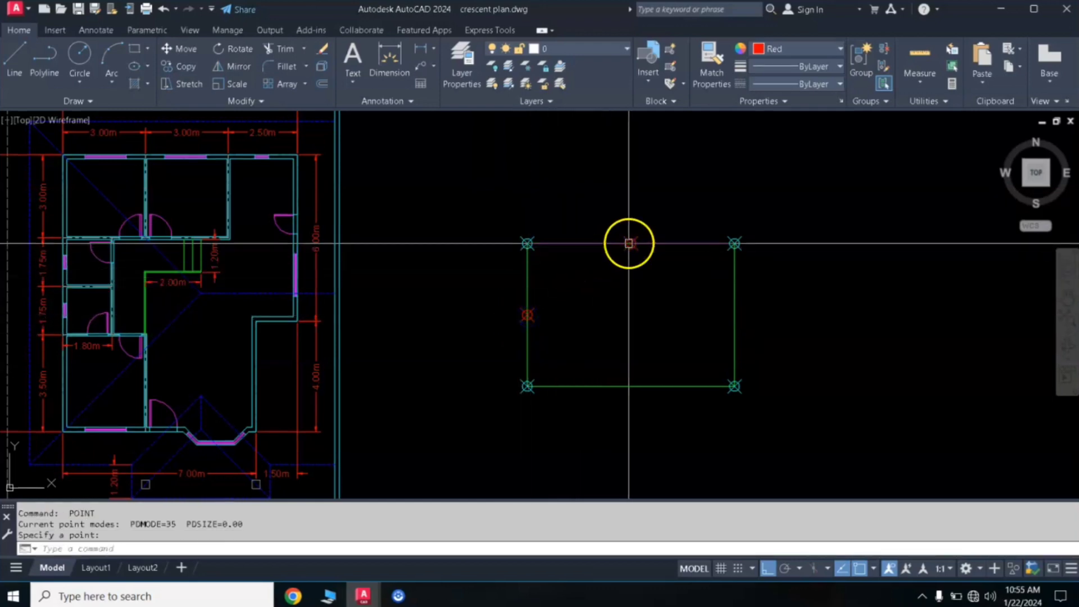
key("Return")
left_click(734, 305)
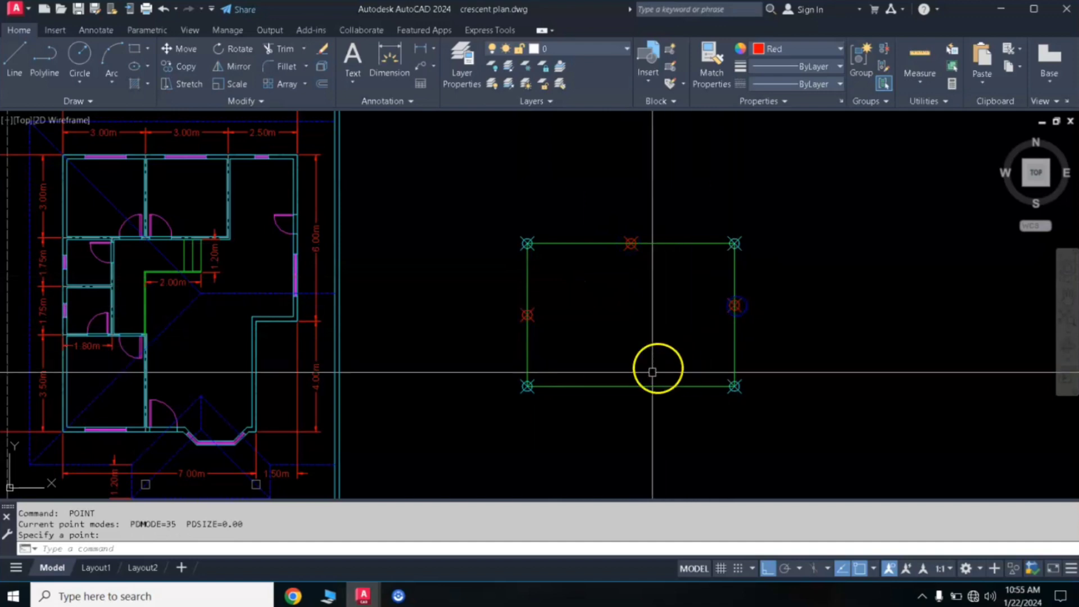
key("Return")
left_click(630, 385)
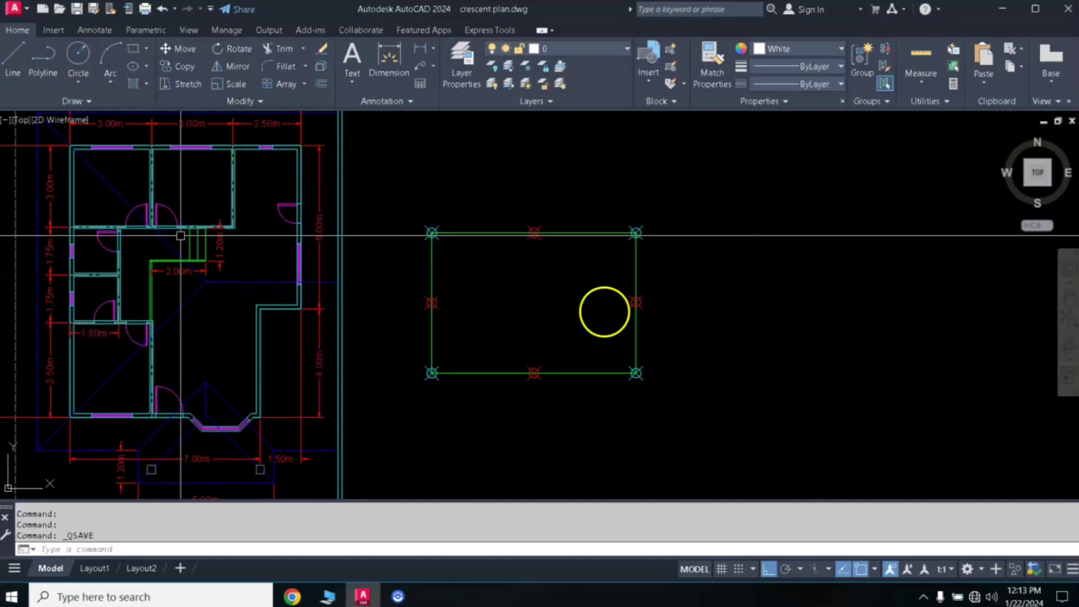
- Draw a circle with a radius of about 2.6 beside the rectangle, on the side away from the floor plan
left_click(79, 60)
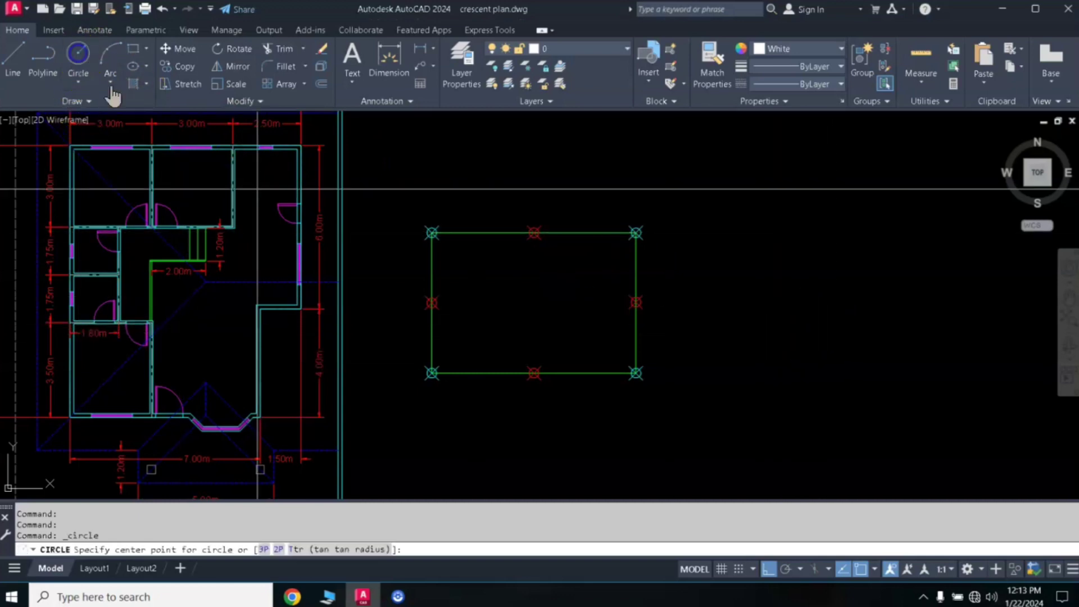
left_click(843, 312)
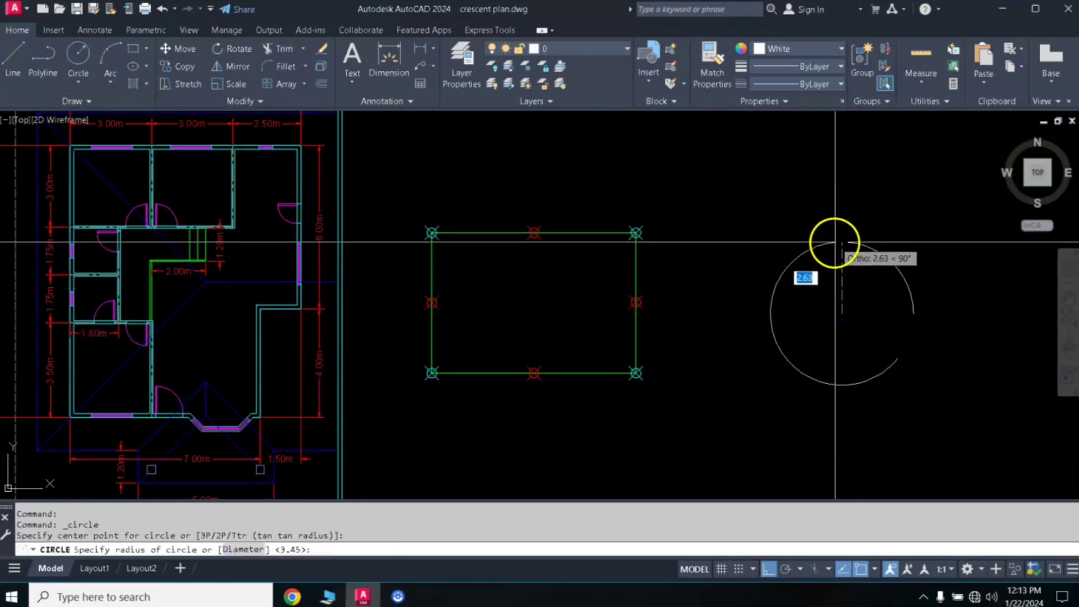
left_click(834, 240)
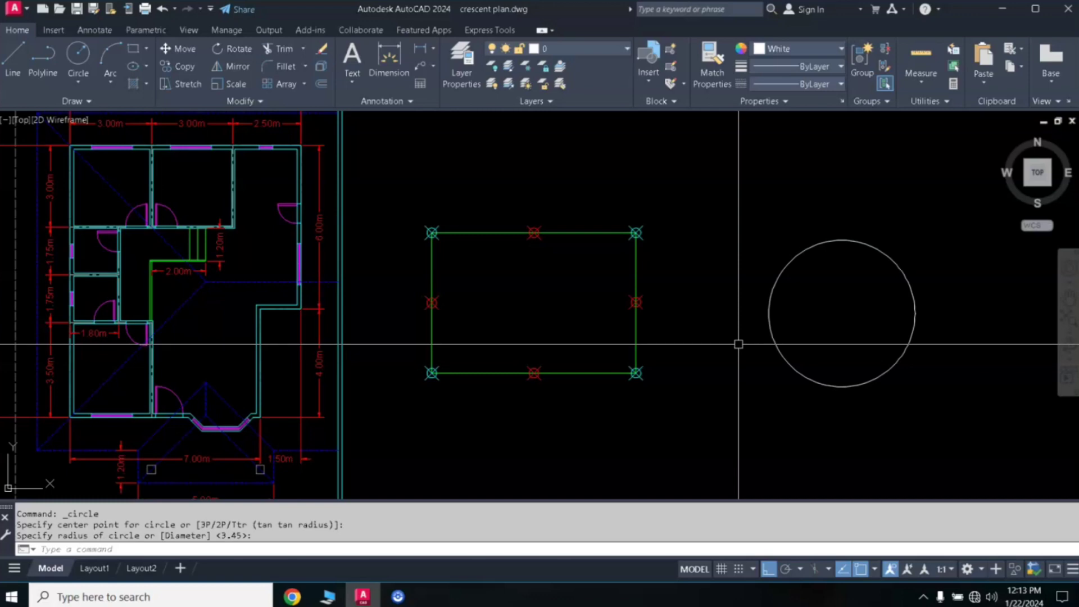
- Use PTYPE to change the point style to a plus sign inside a circle and square
type("t")
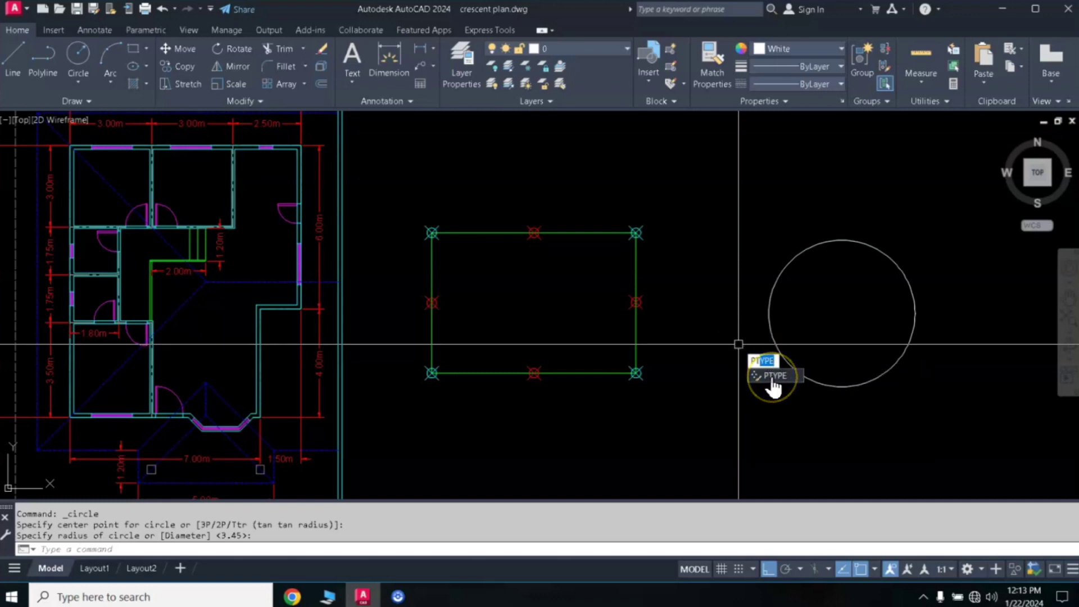
left_click(773, 376)
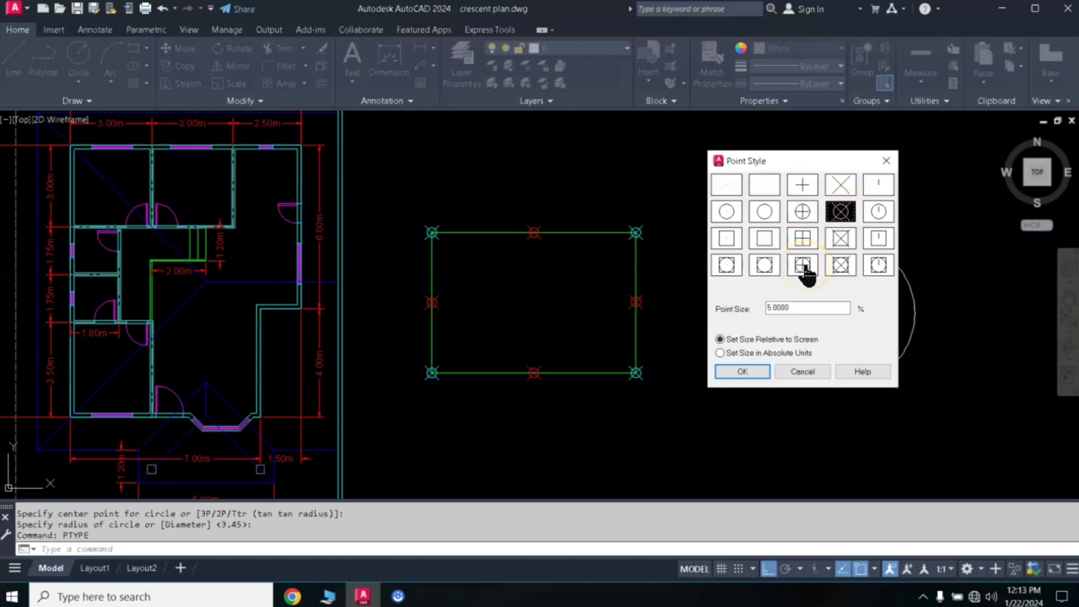
left_click(743, 372)
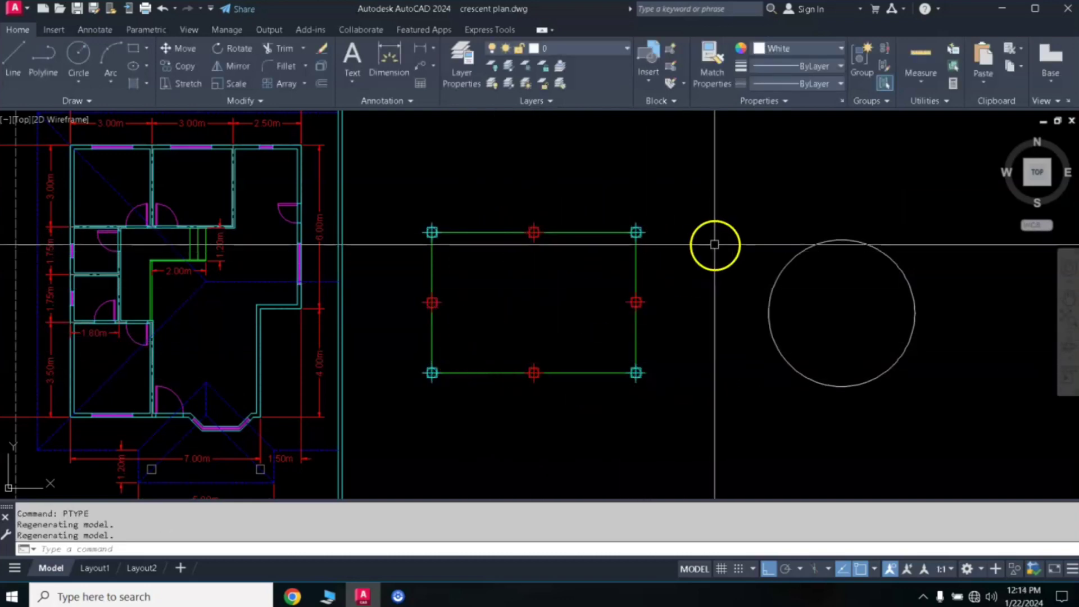
- Change the point style back to the circle with an X, and switch it to the plain dot
key("Return")
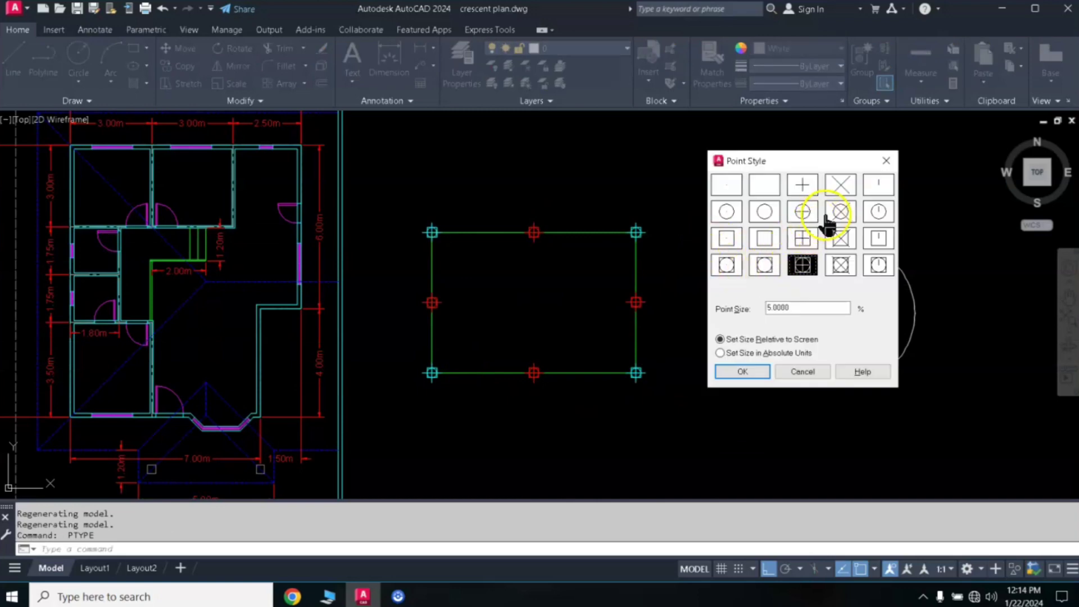
left_click(751, 372)
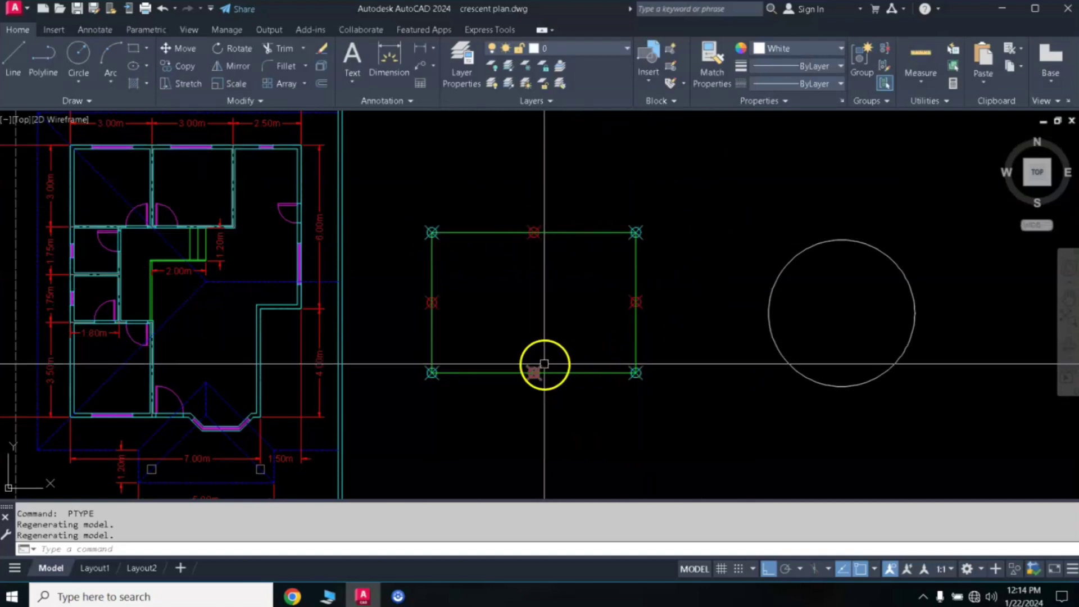
key("Return")
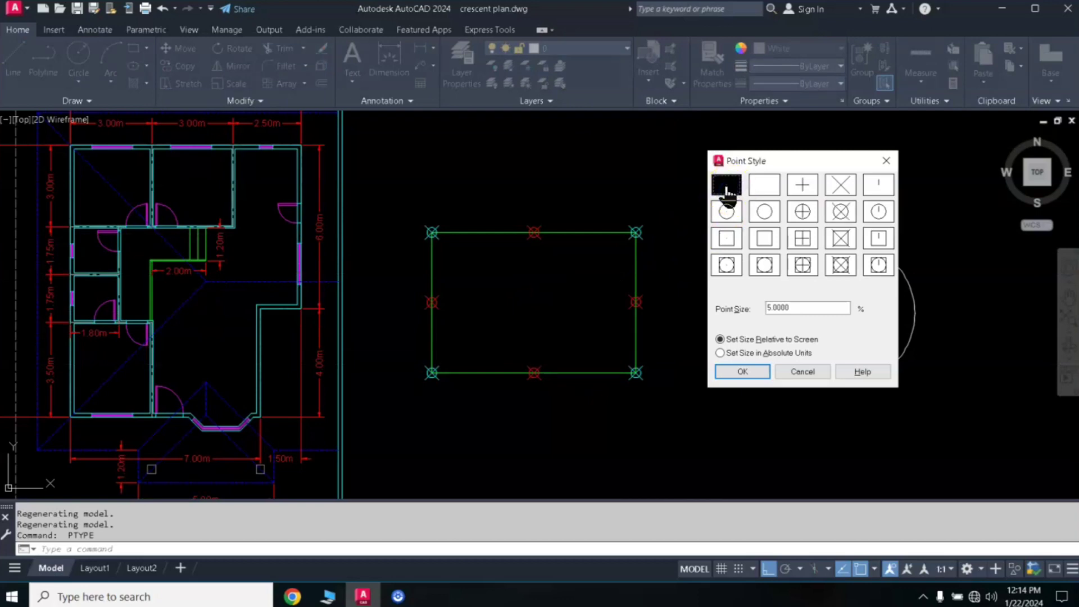
left_click(741, 372)
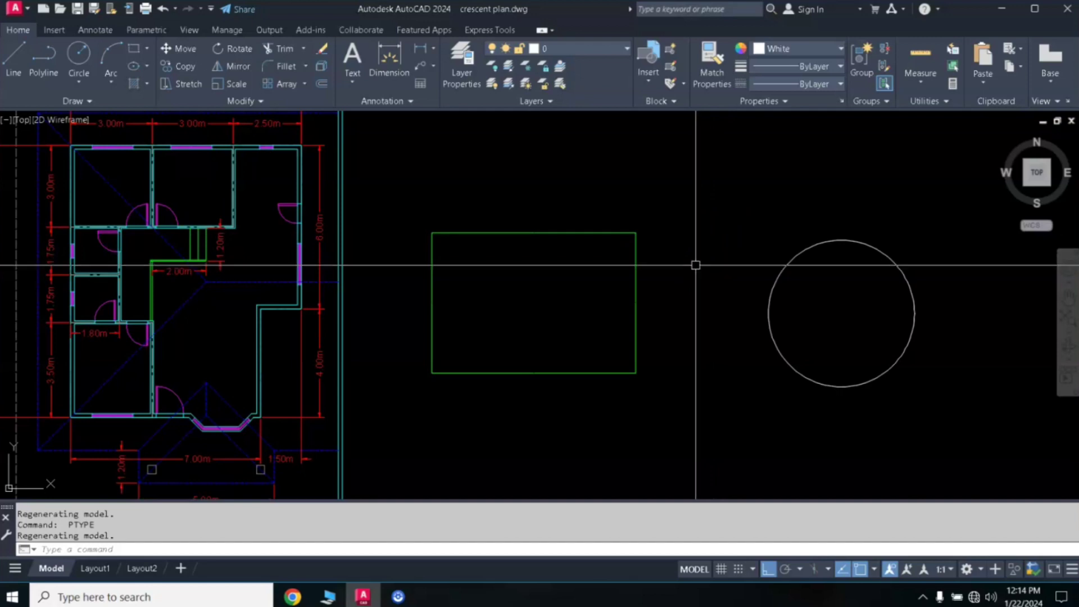
- Use PTYPE to set the point style to the plain X
type("ype")
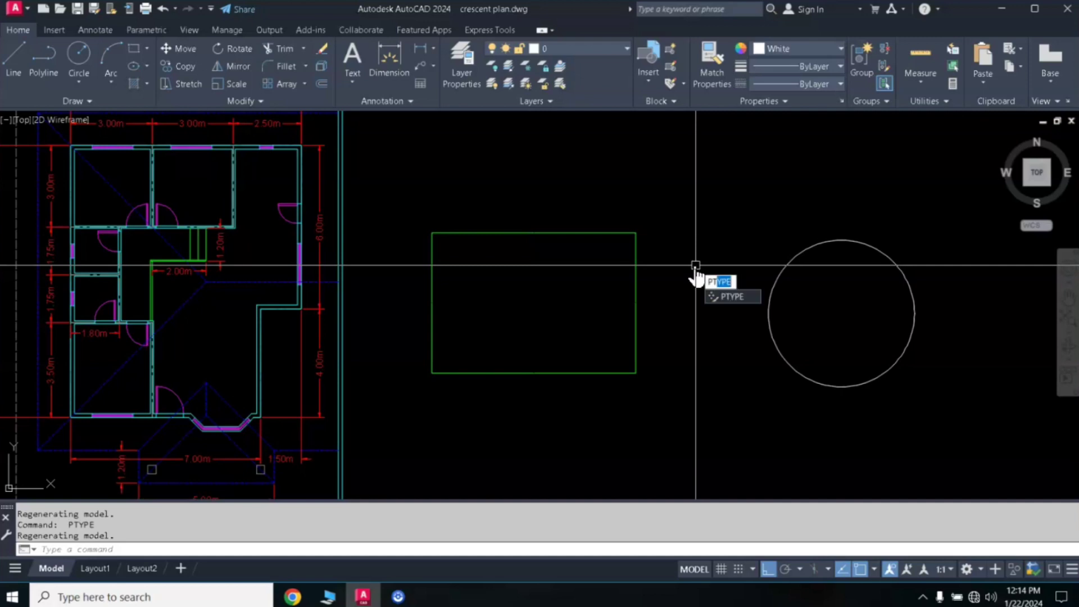
key("Return")
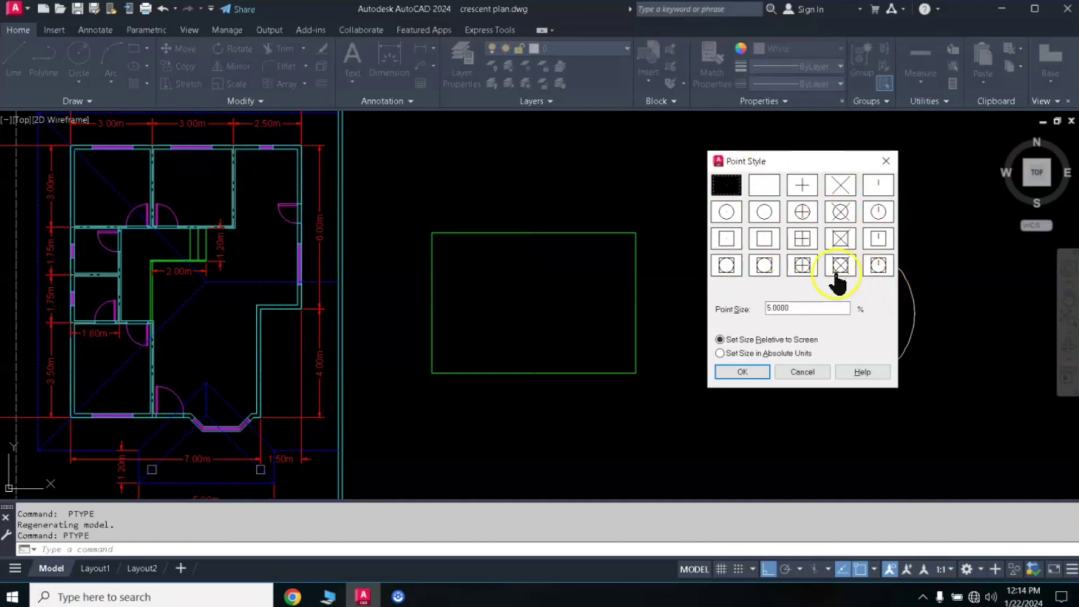
left_click(840, 194)
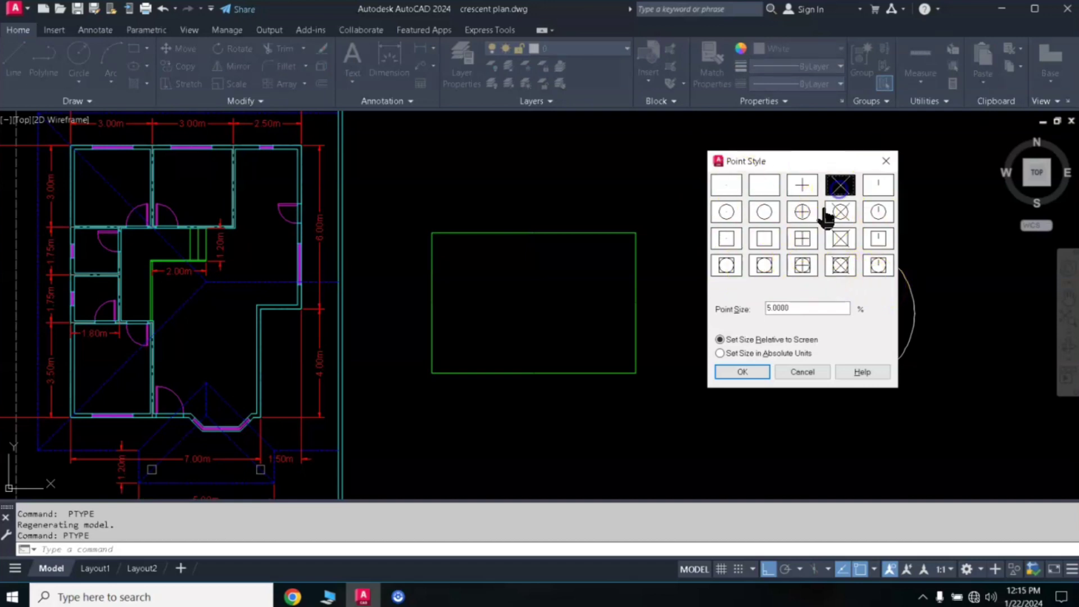
left_click(742, 372)
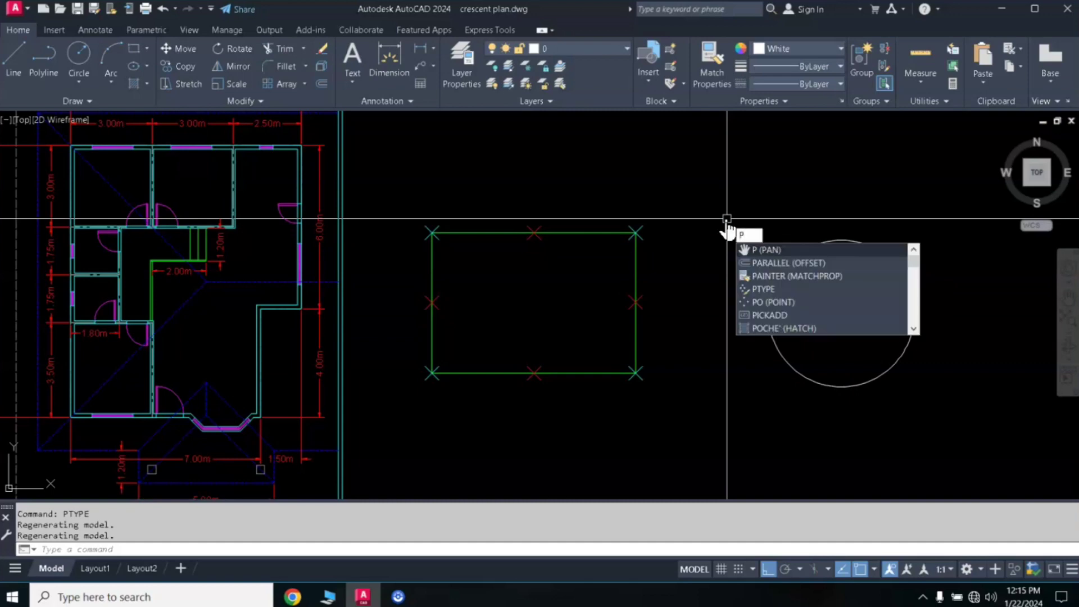
- Try placing white points at the circle's four quadrants with the Point command, and undo them
type("o")
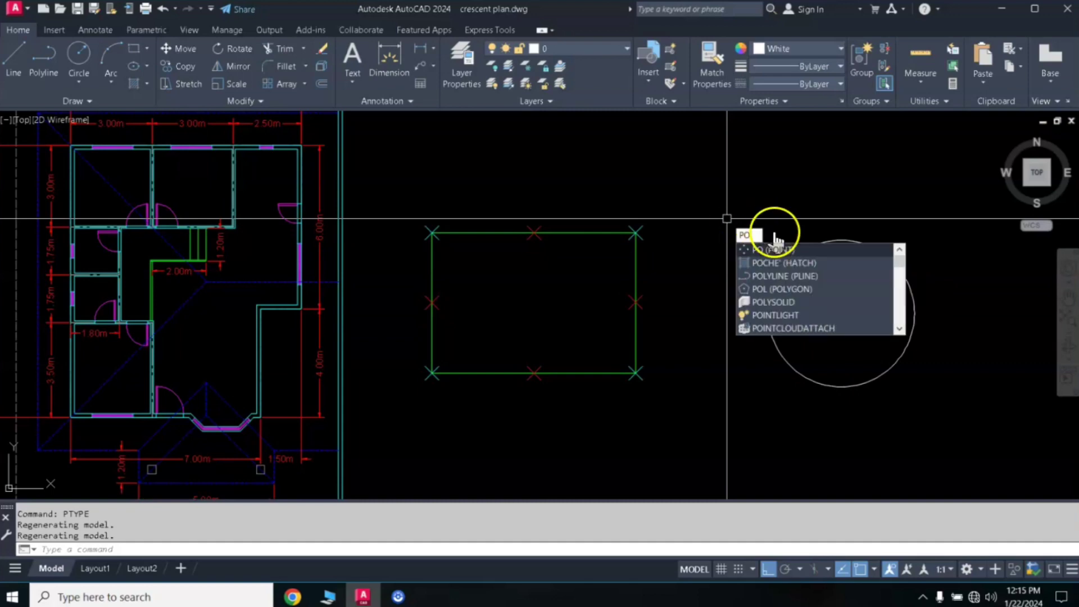
left_click(782, 253)
left_click(841, 238)
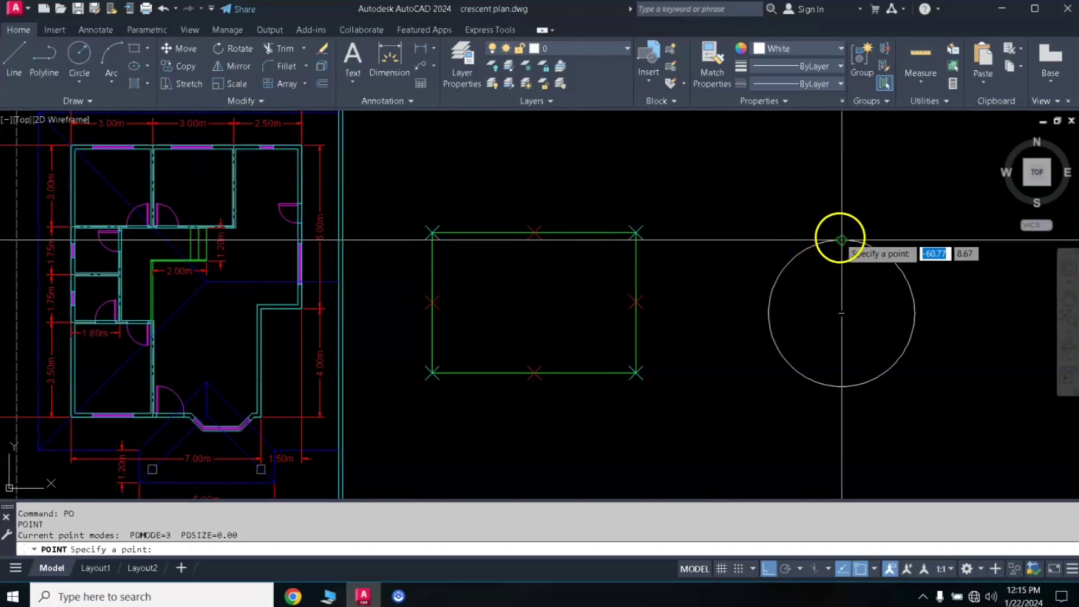
key("Return")
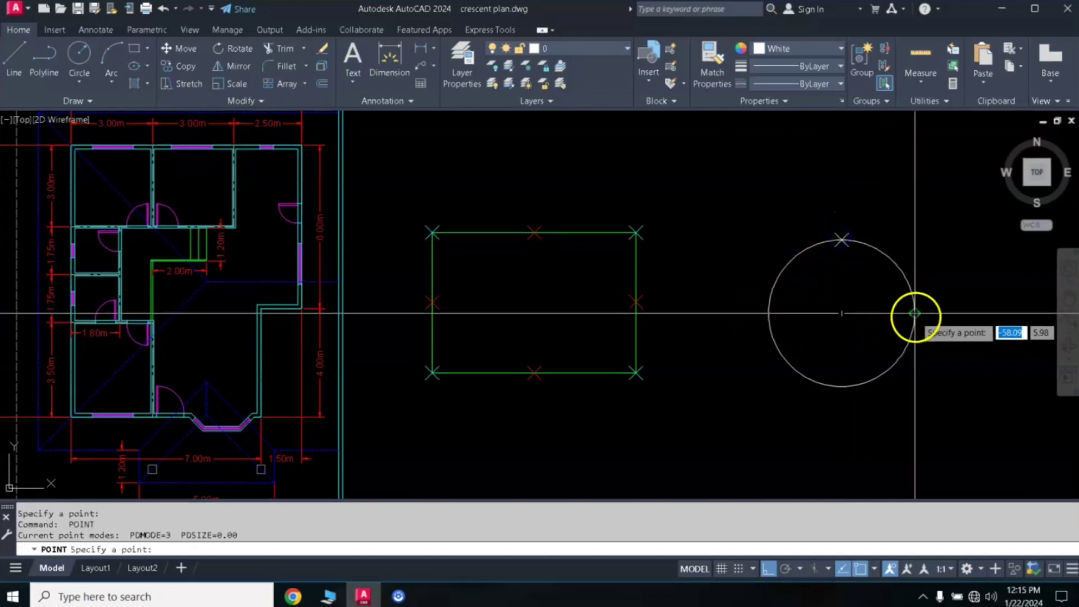
left_click(915, 313)
key("Return")
left_click(841, 387)
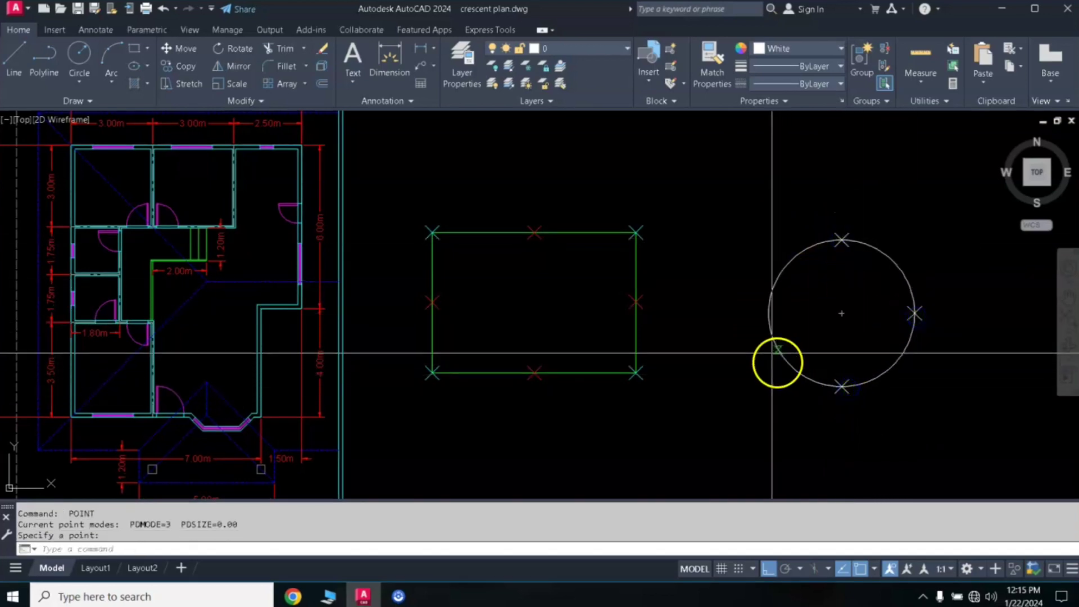
key("Return")
left_click(767, 314)
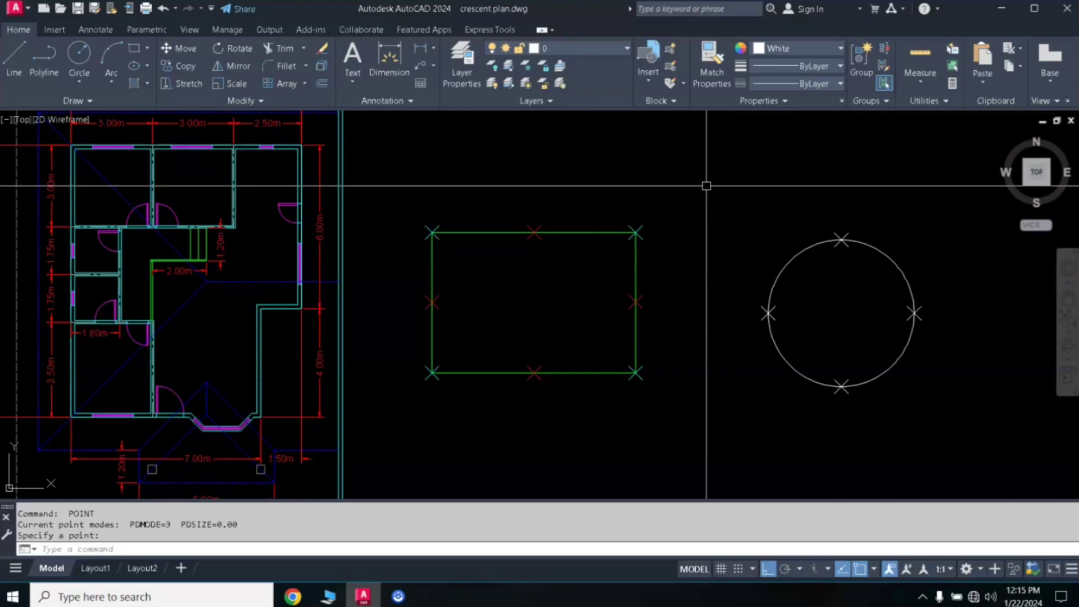
key("Return")
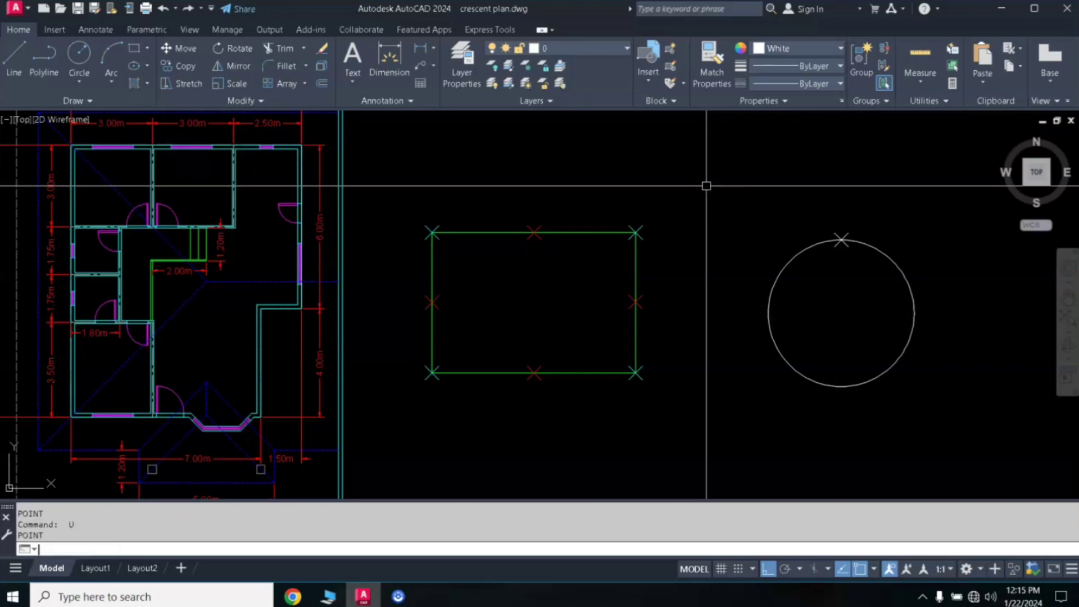
- Set the current color to yellow and use PTYPE to change the point style to the plain dot
left_click(781, 49)
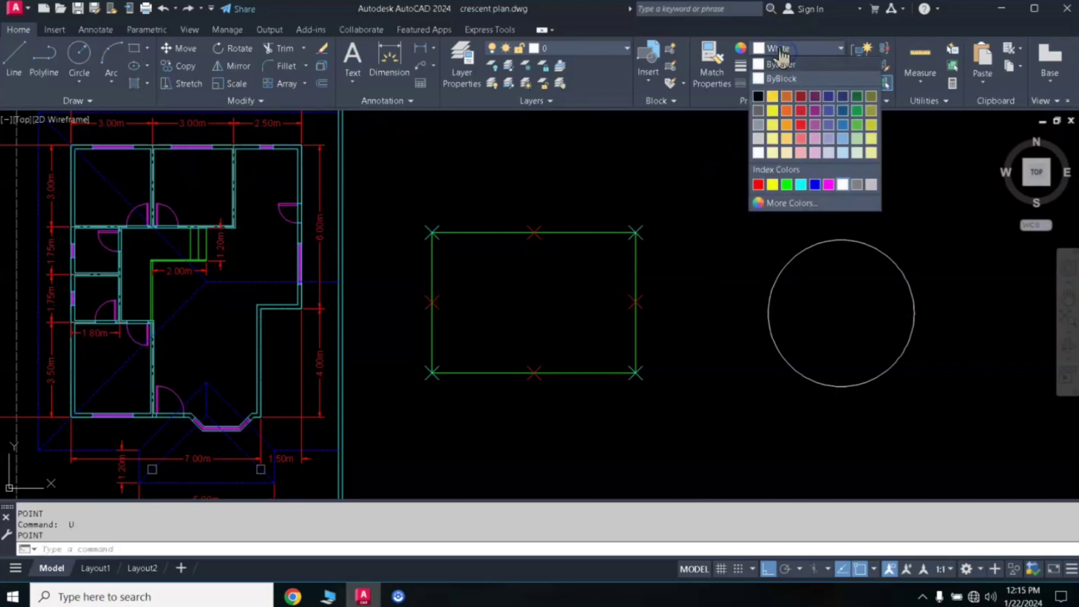
left_click(772, 184)
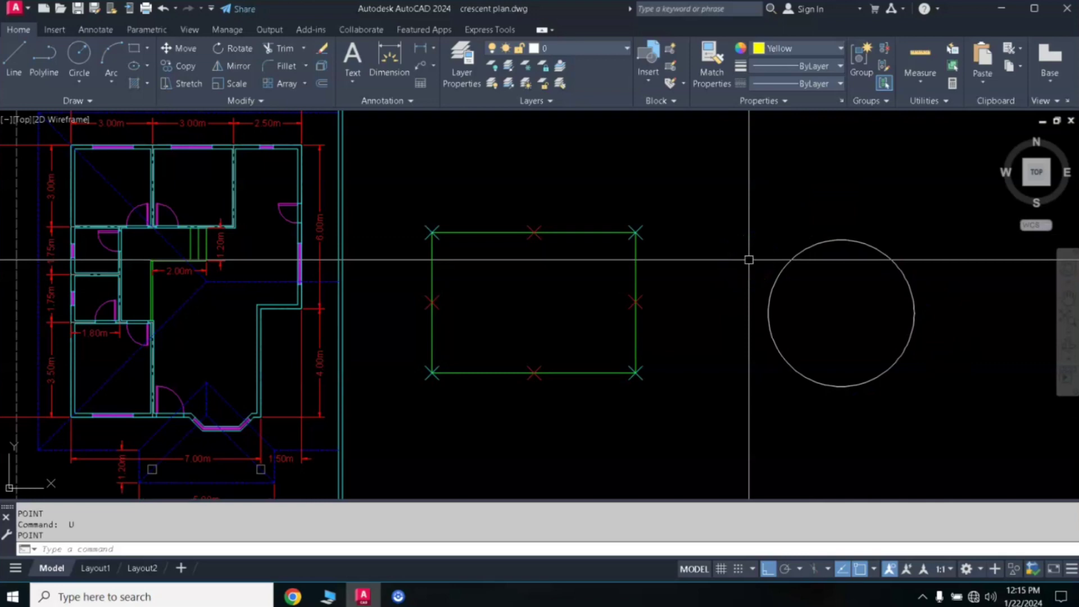
type("type")
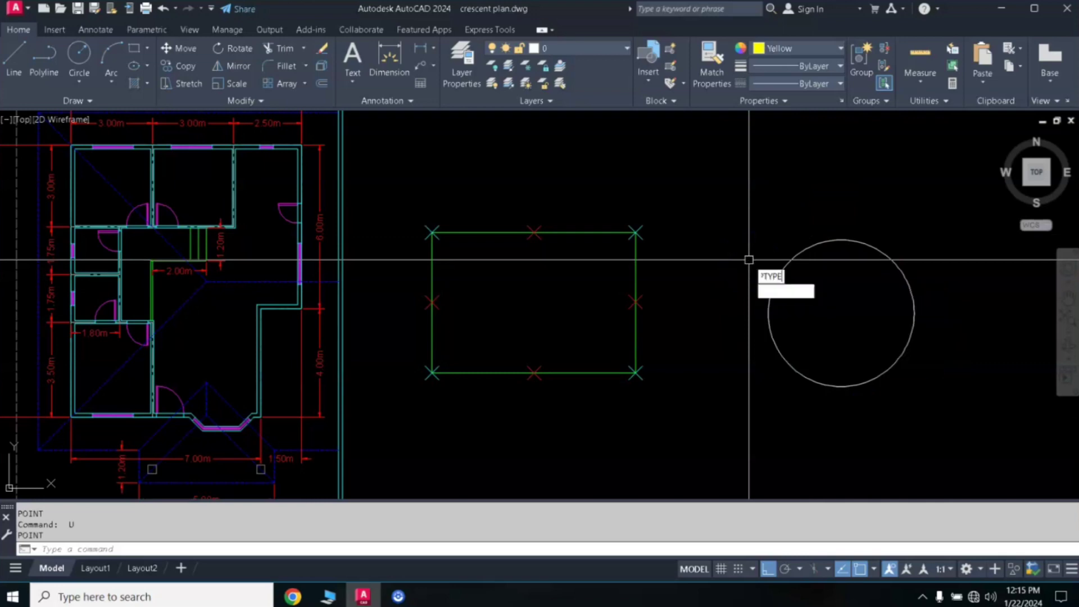
key("Return")
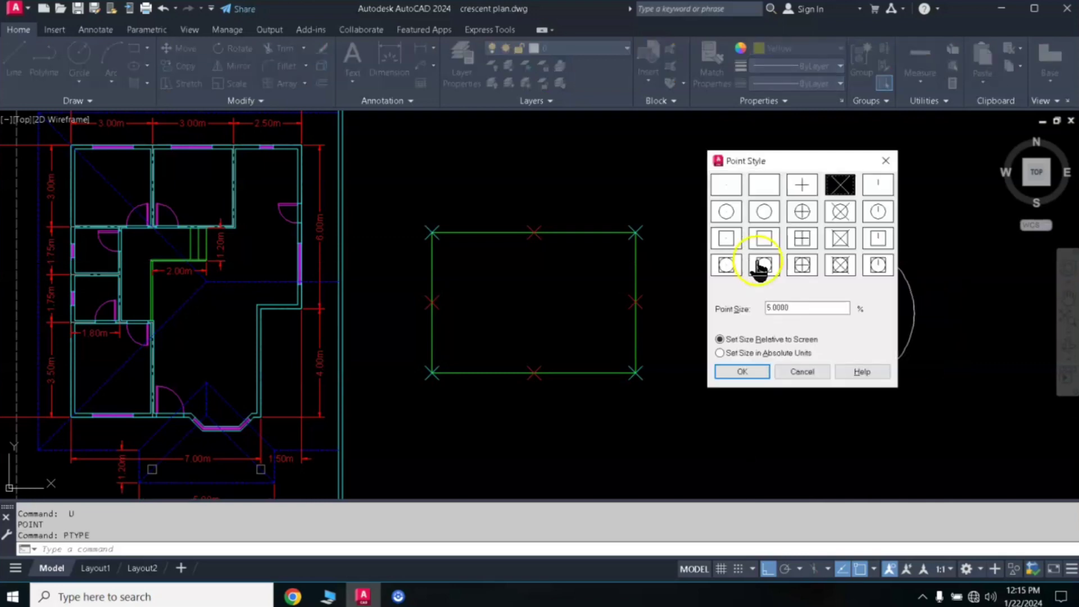
left_click(728, 188)
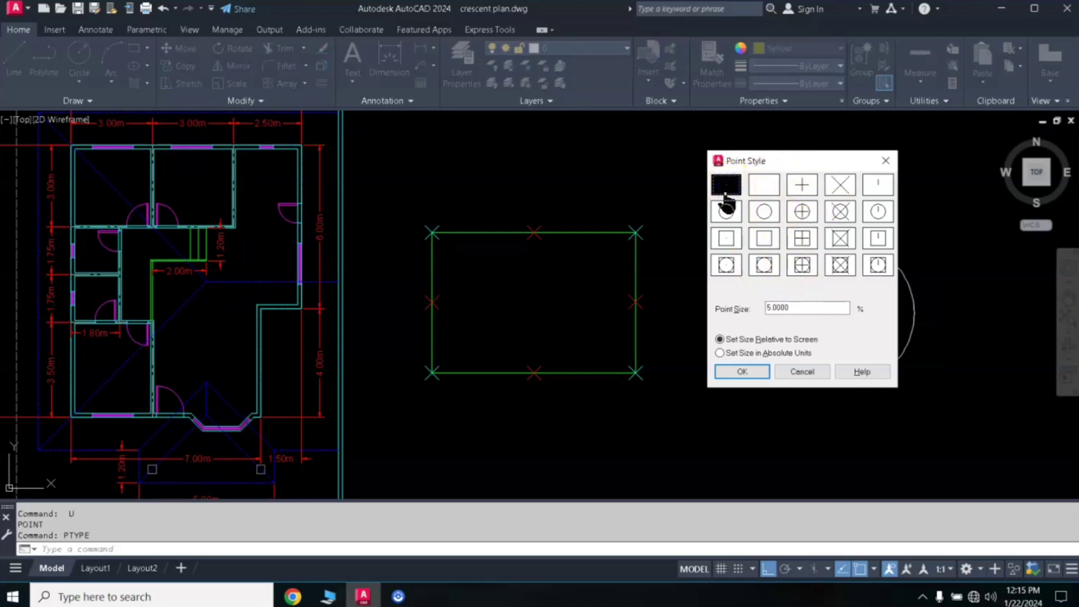
left_click(722, 374)
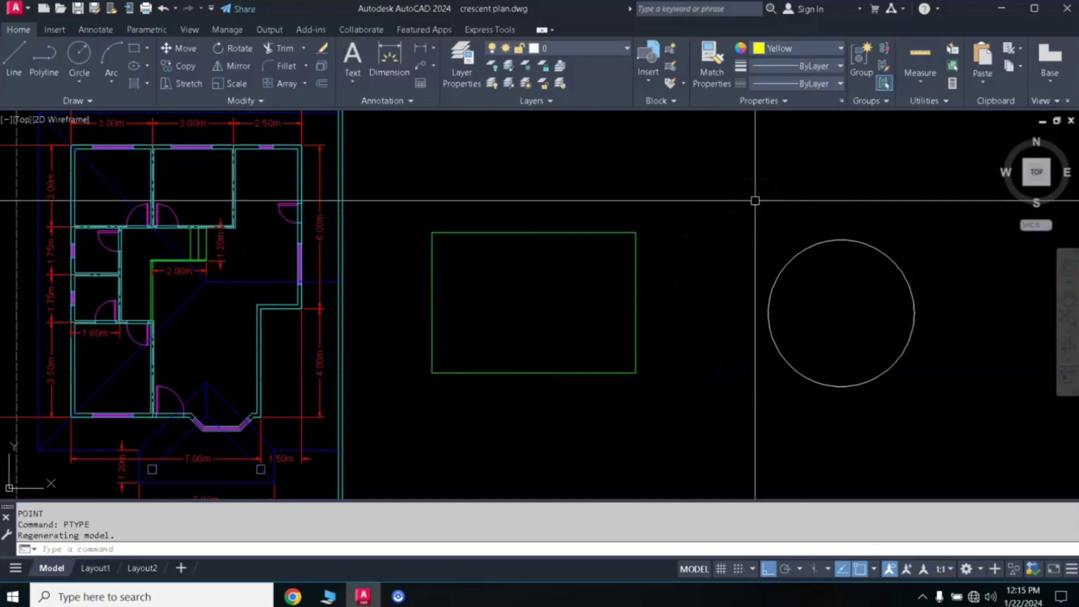
- Place four yellow points on the circle, one at each quadrant, using the Point command
type("po")
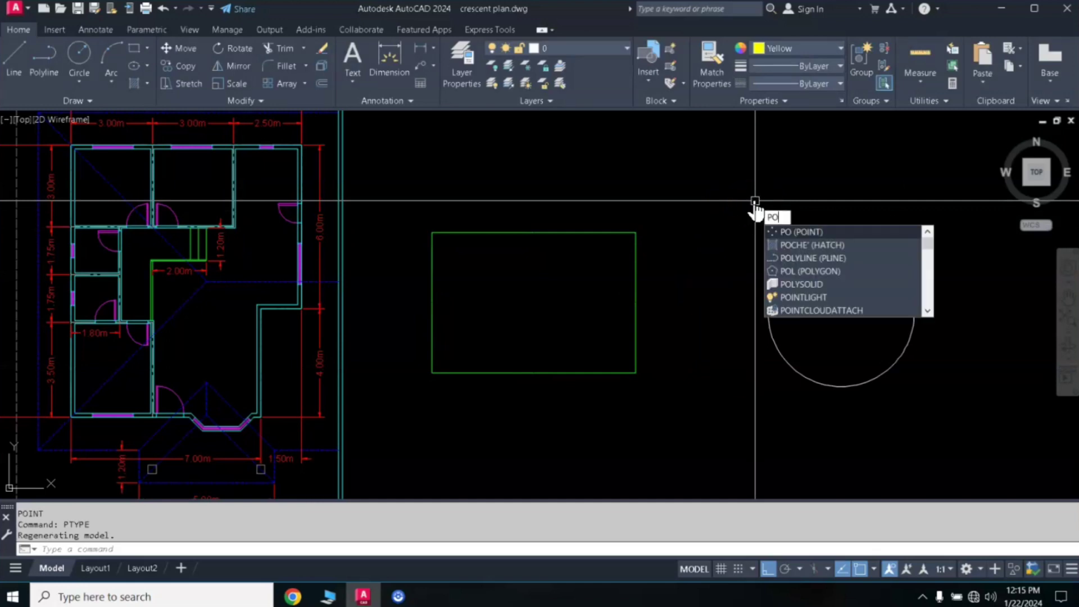
key("Return")
left_click(841, 239)
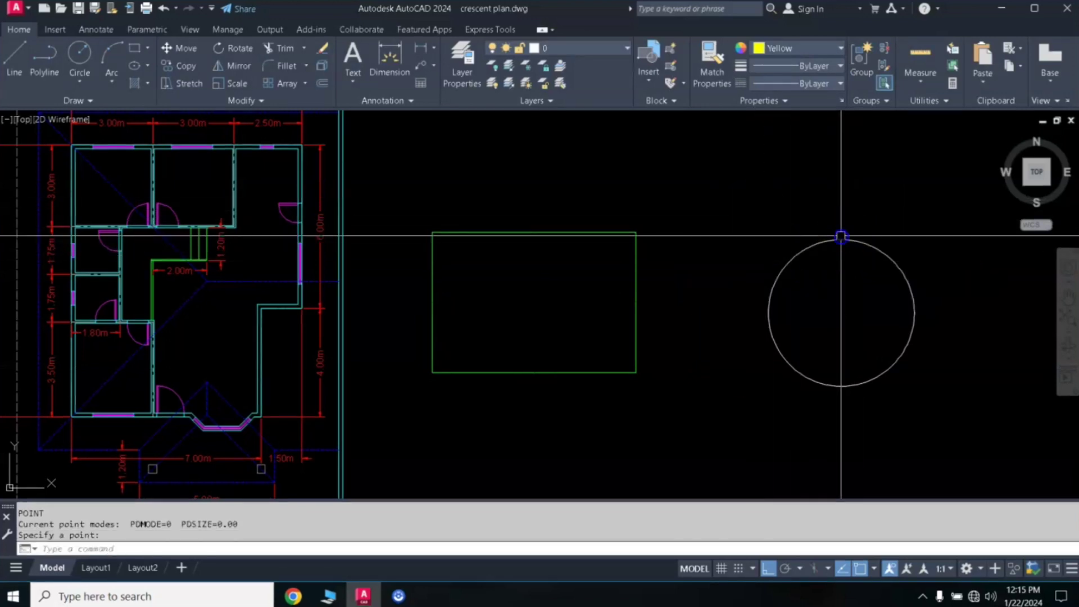
key("Return")
left_click(914, 316)
key("Return")
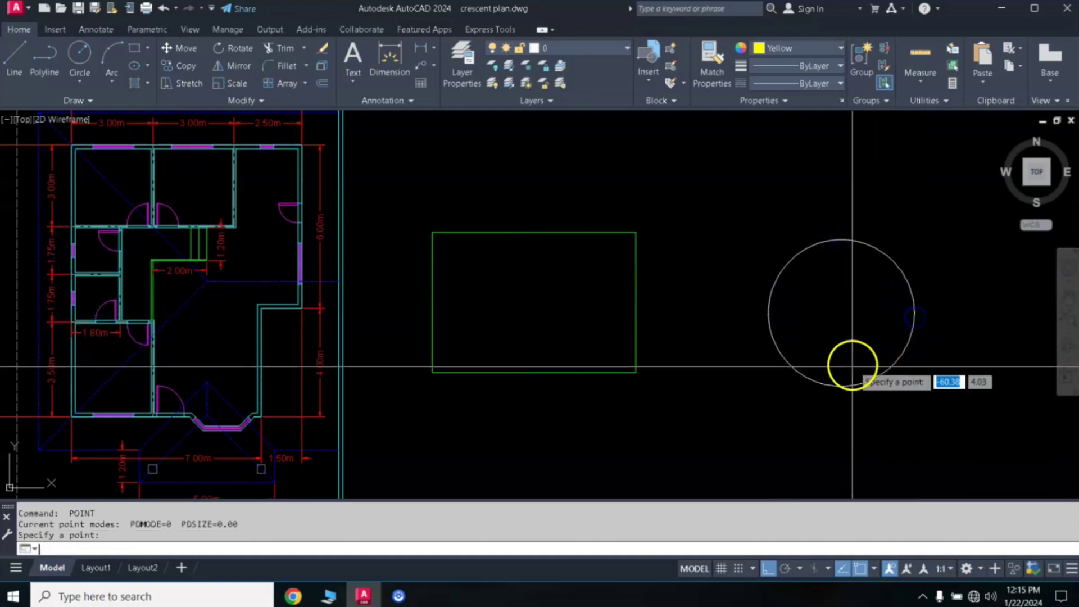
left_click(841, 386)
key("Return")
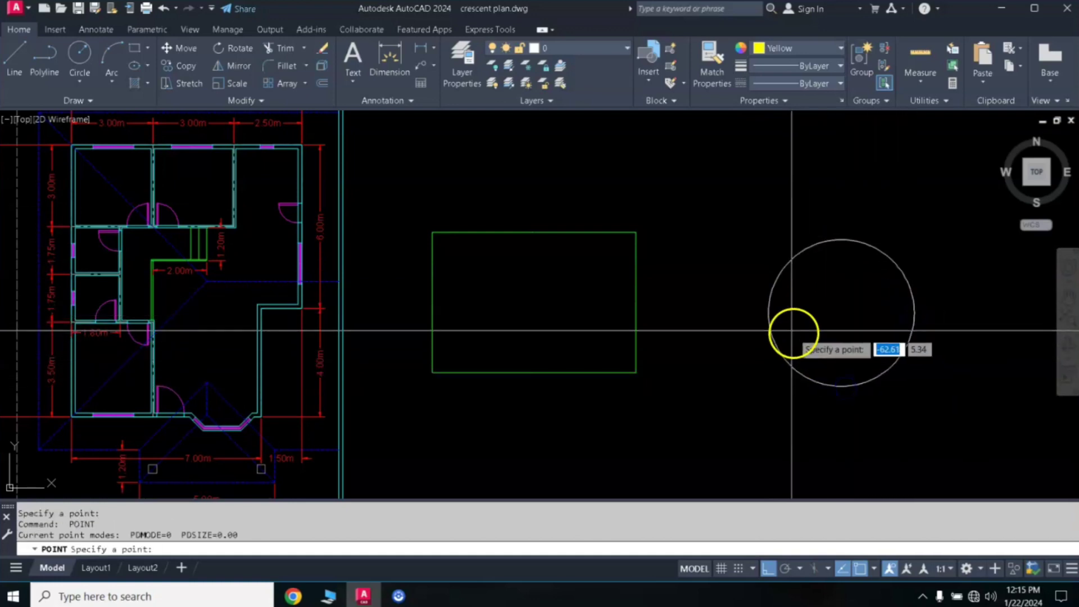
left_click(767, 313)
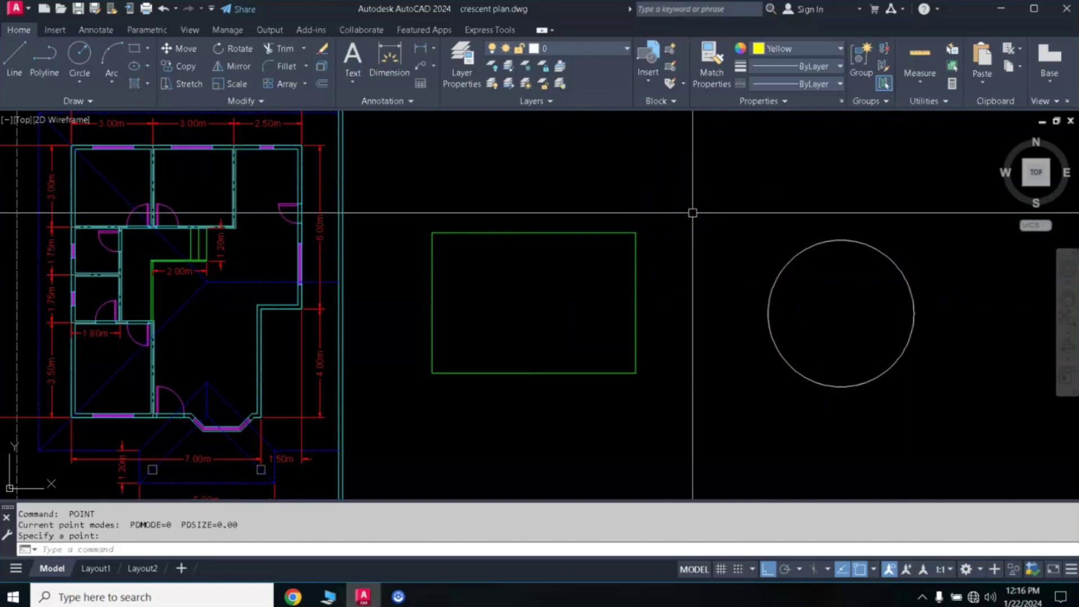
- Use PTYPE to set the point style to the circle with an X and the point size to 10% relative to the screen
type("PTYPE")
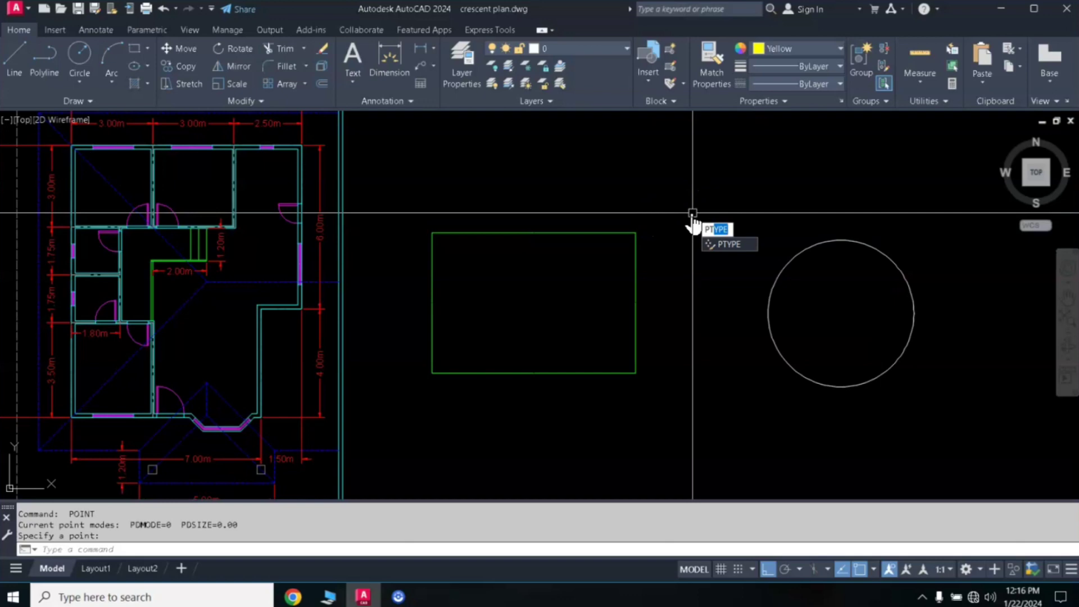
key("Return")
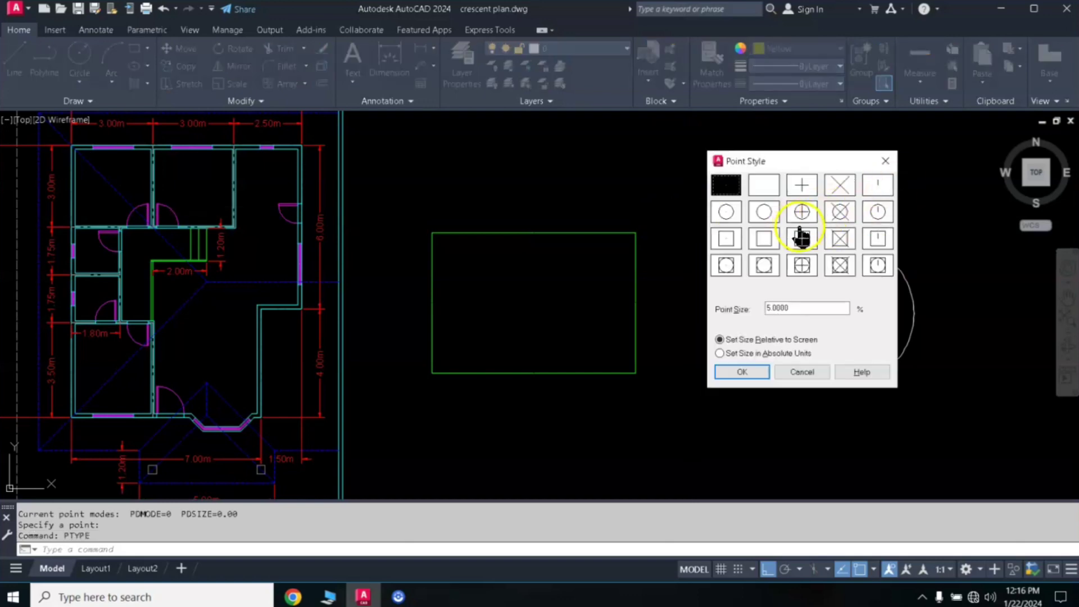
left_click(839, 213)
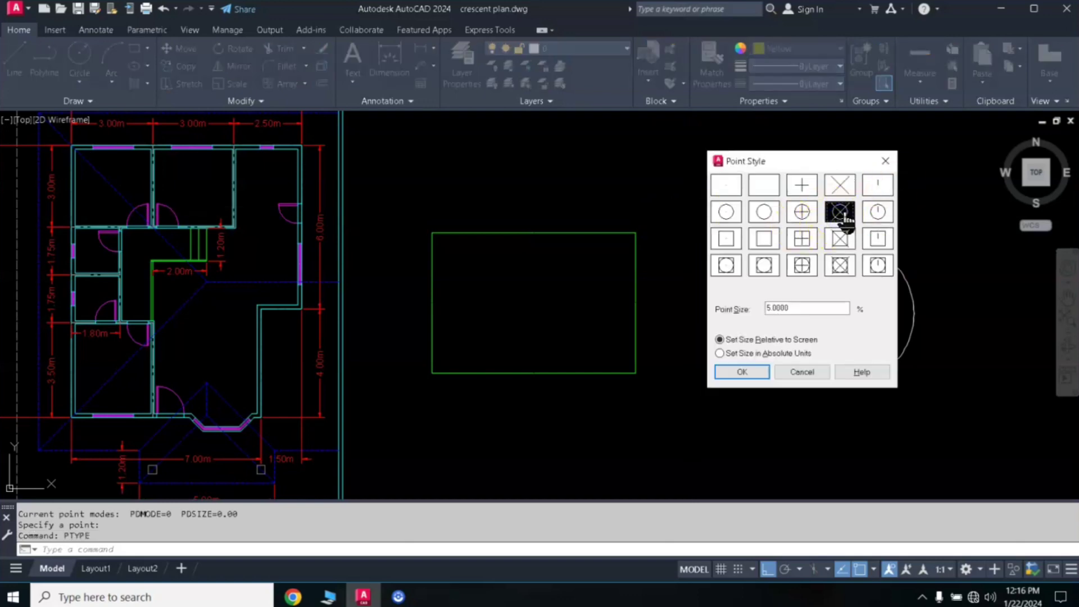
left_click(741, 372)
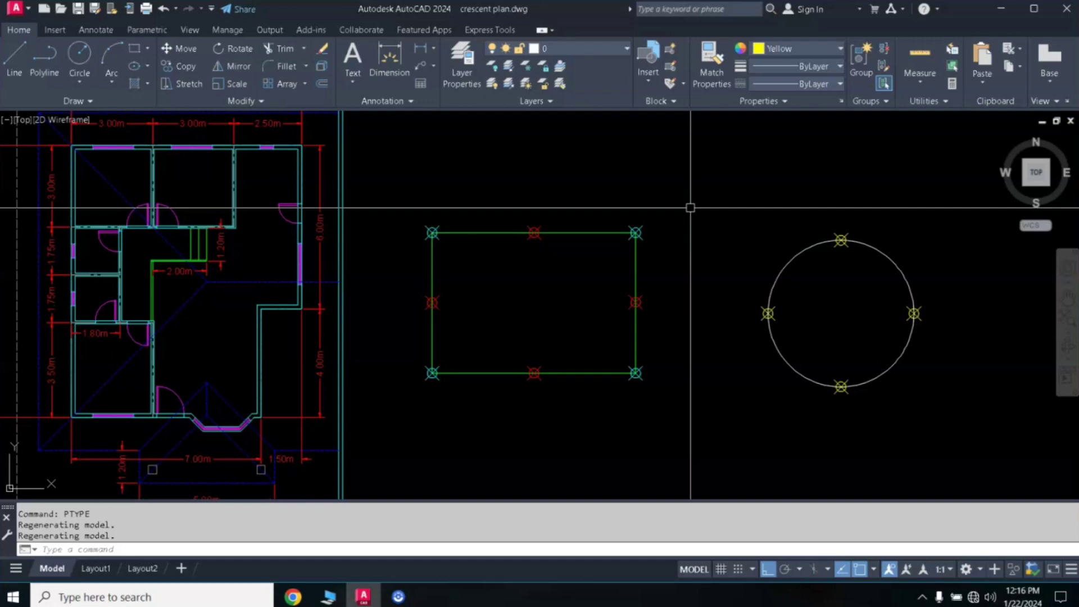
key("Return")
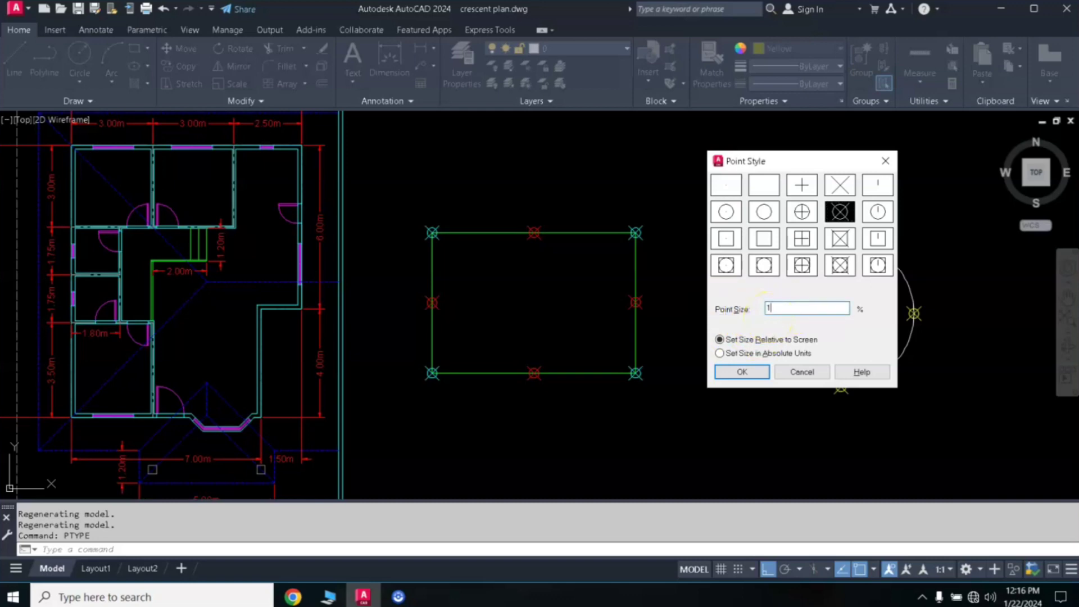
left_click(739, 372)
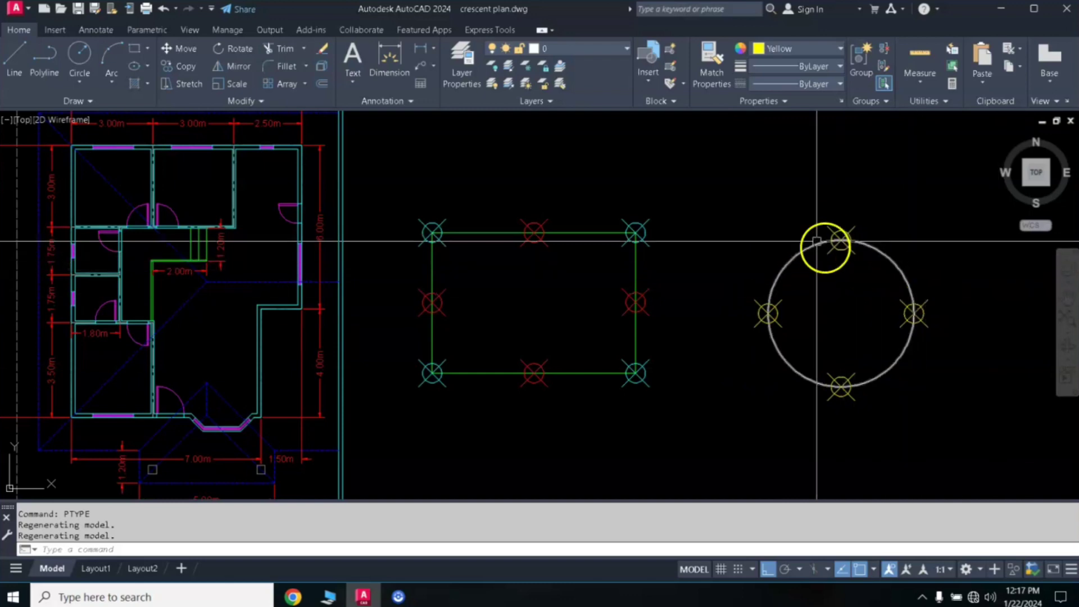
- Reduce the point size to 3% in the Point Style settings
key("Return")
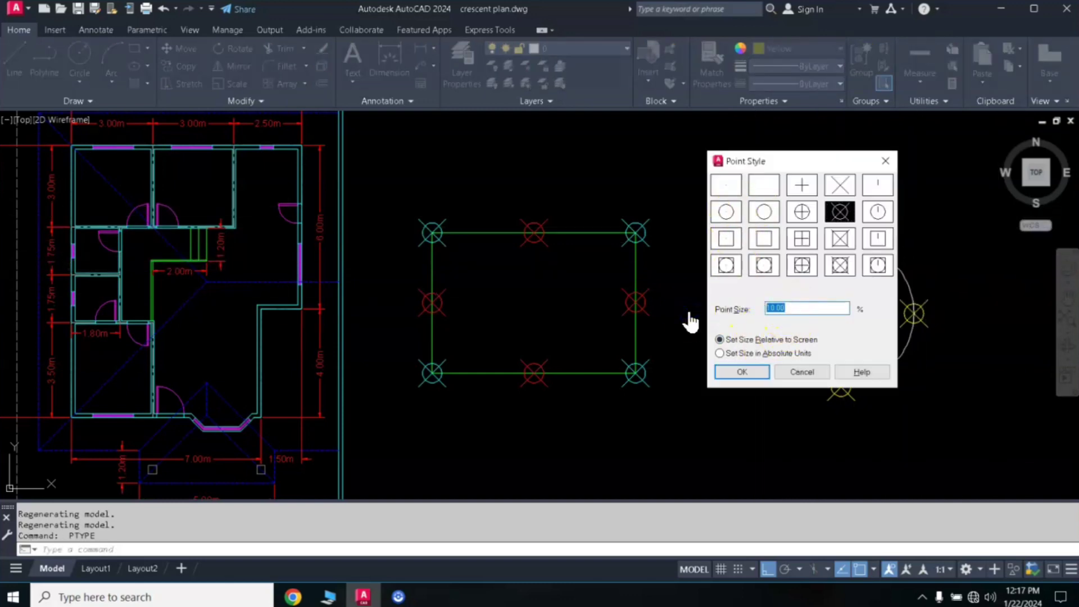
type("3")
left_click(741, 376)
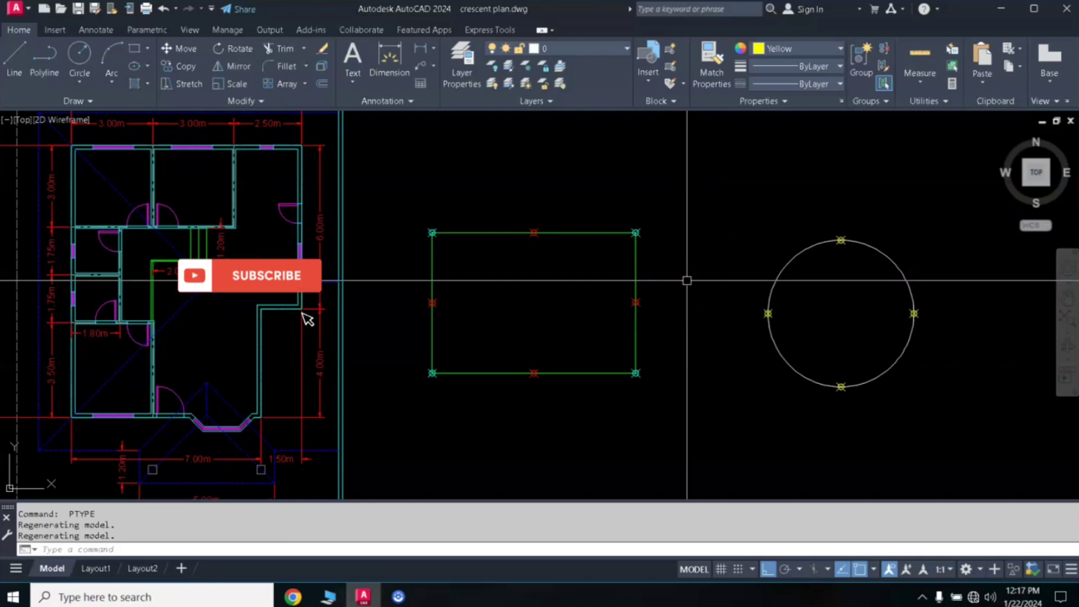
type("ype")
key("Return")
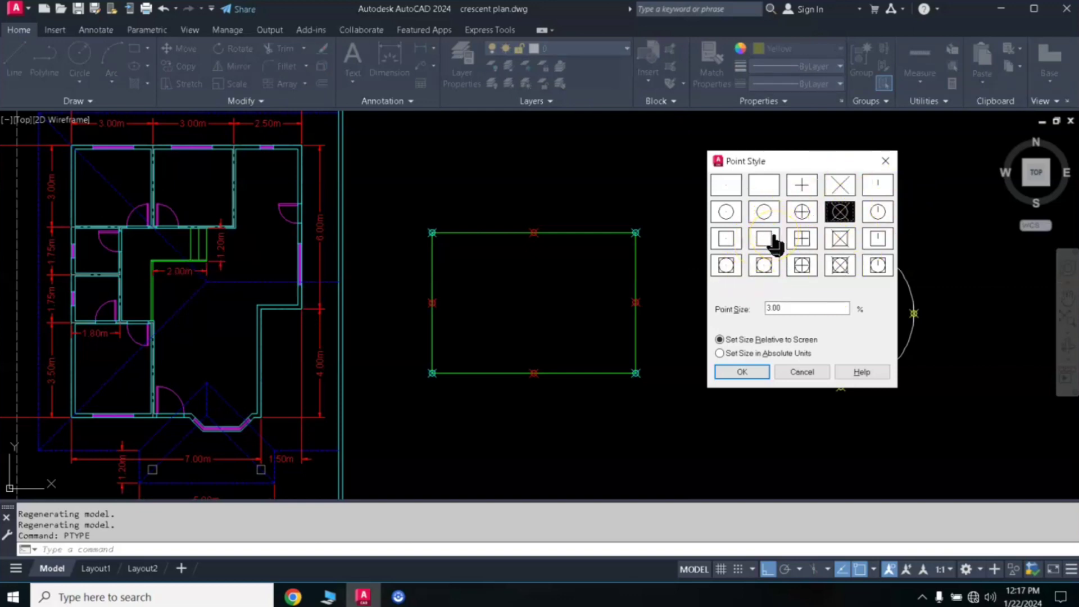
left_click(741, 372)
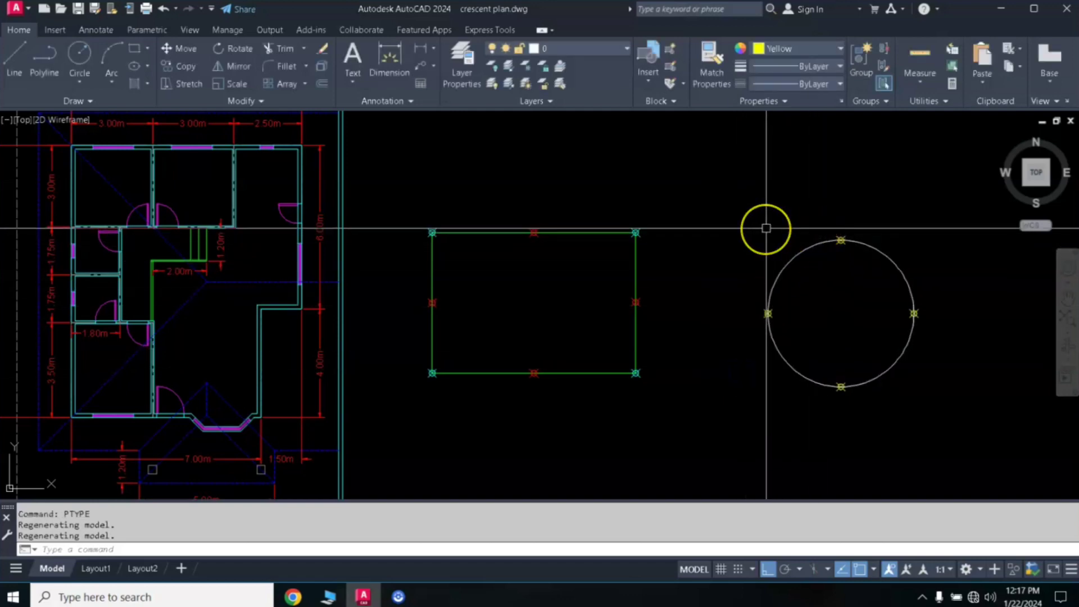
- Draw a yellow rectangle in the empty space beside the circle, on the side away from the green rectangle
type("P")
key("Return")
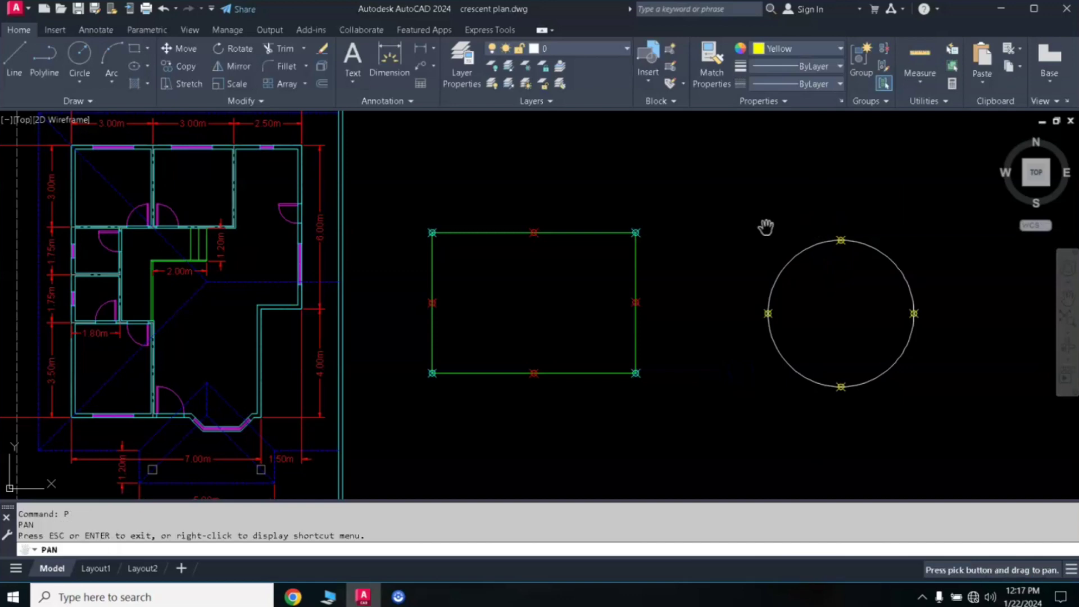
left_click_drag(841, 240, 463, 250)
left_click_drag(597, 267, 567, 248)
key("Escape")
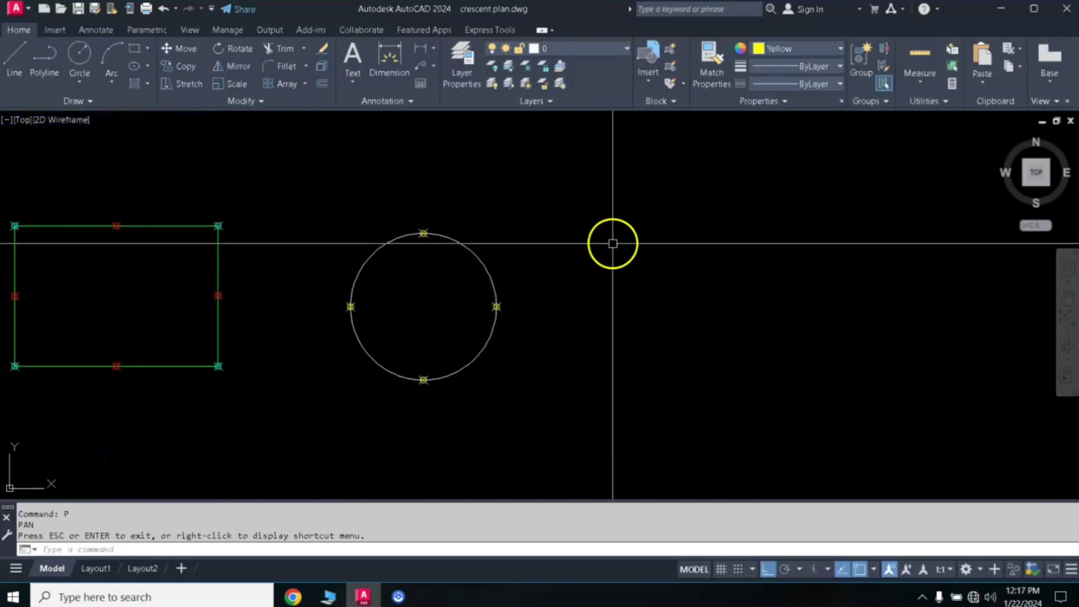
left_click(135, 48)
left_click(601, 258)
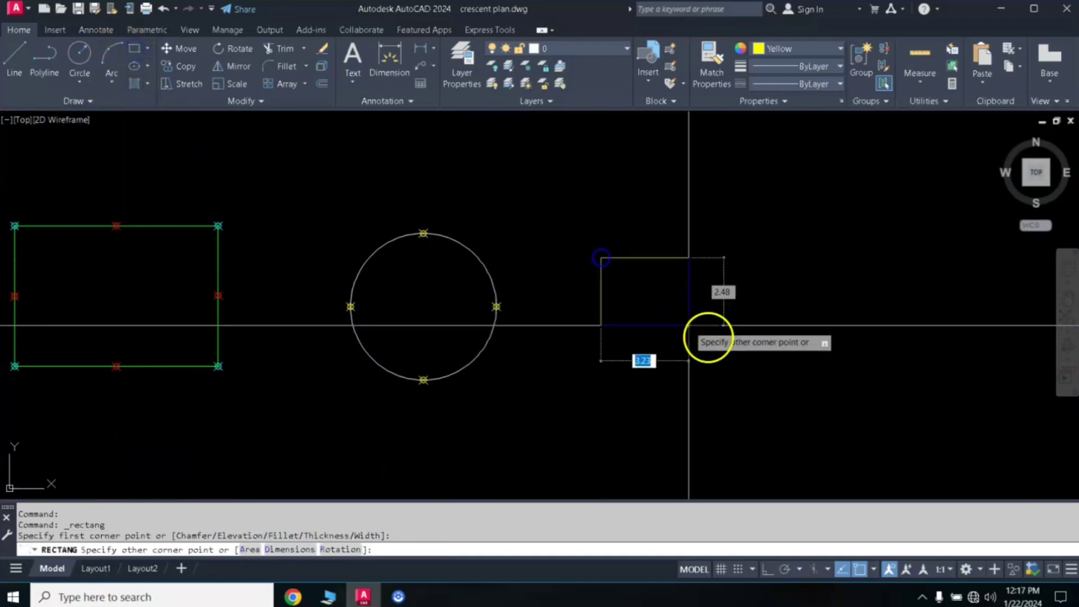
left_click(814, 379)
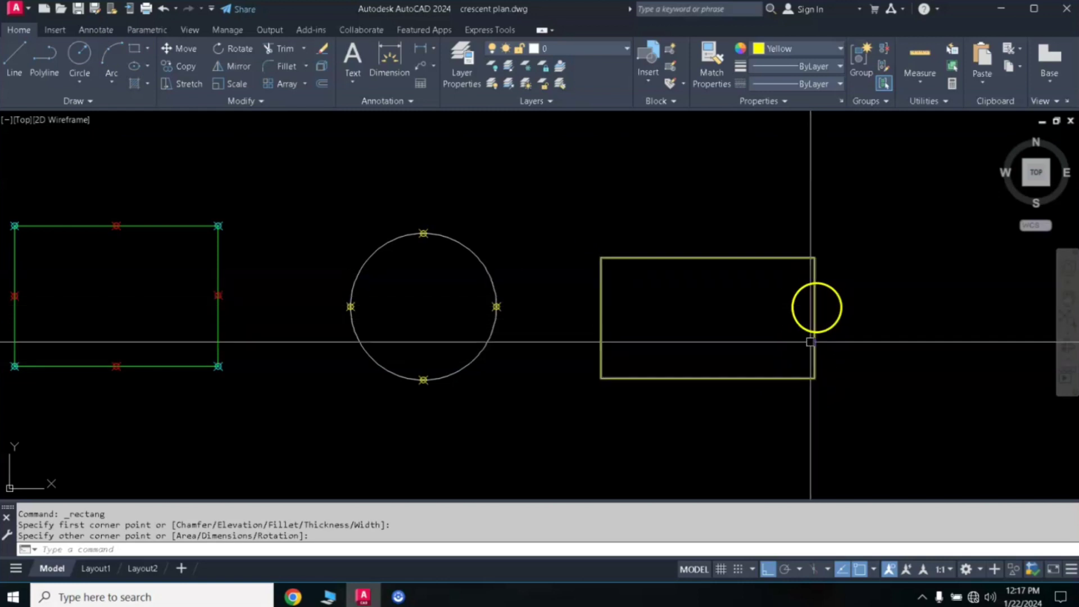
left_click(745, 262)
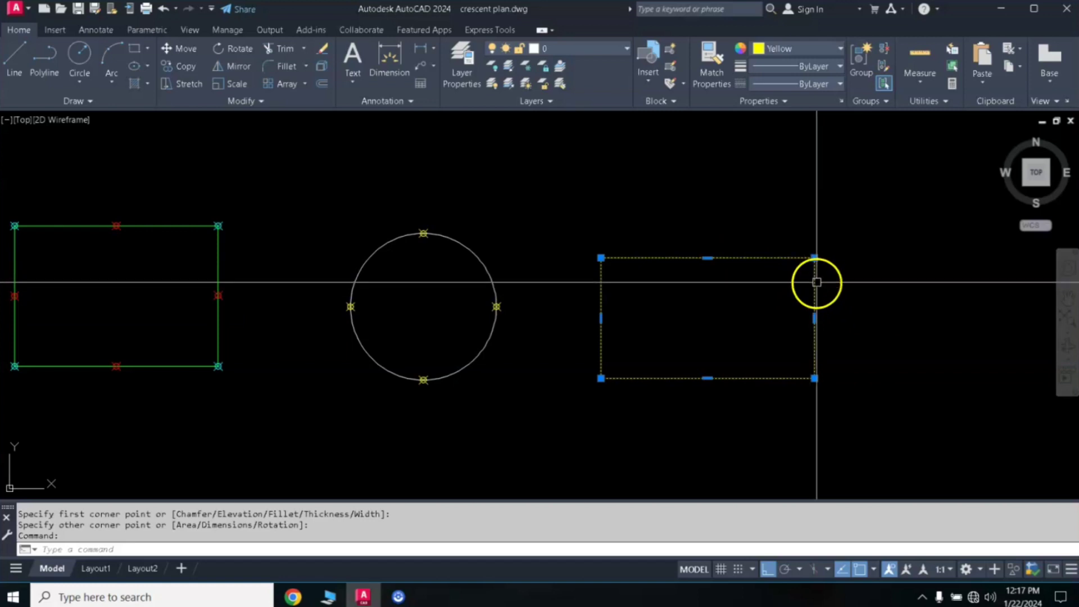
key("Escape")
key("Escape")
key("Escape")
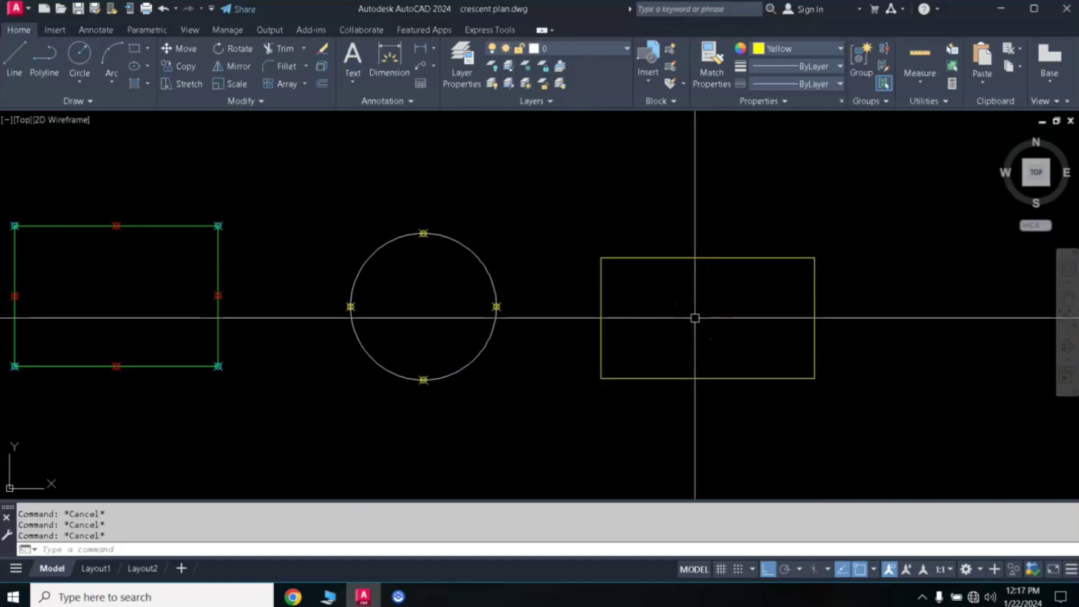
- Break the yellow rectangle from its upper-right corner to its lower-right corner, using the First point option to remove the right side
type("b")
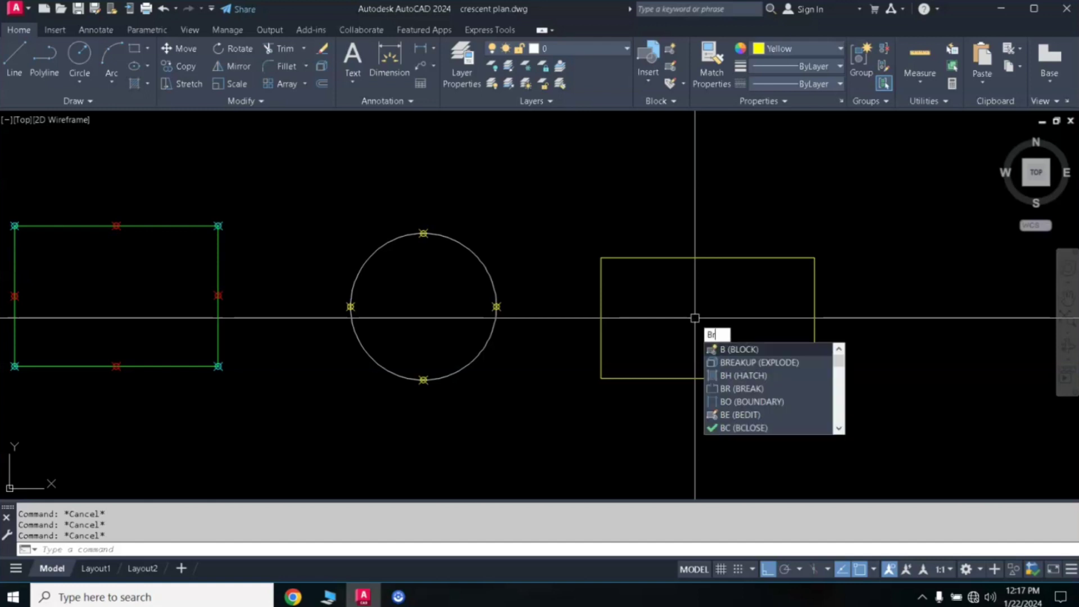
type("r")
left_click(744, 350)
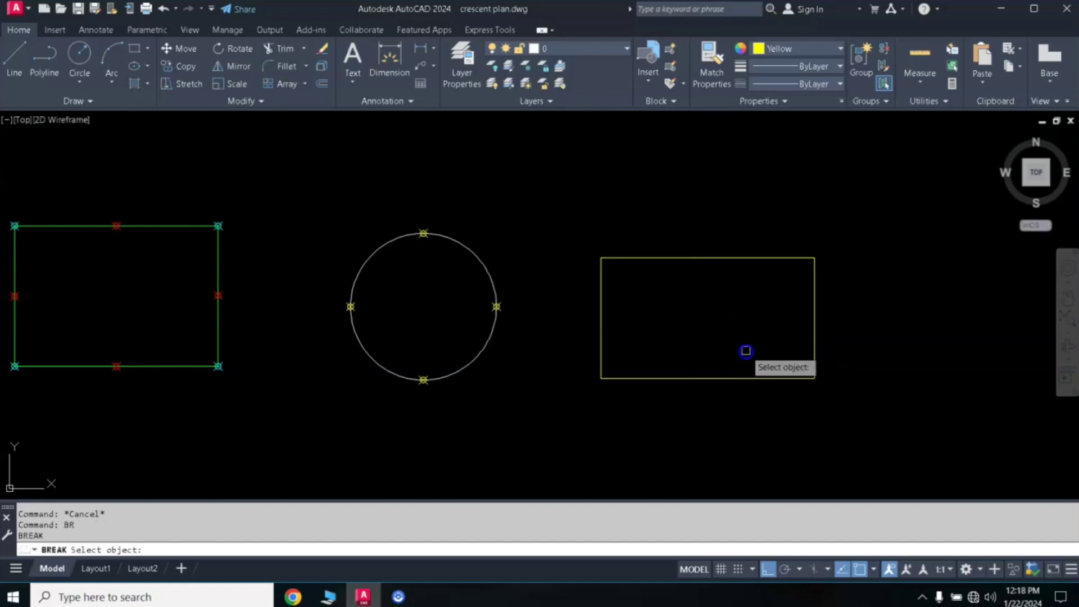
left_click(798, 257)
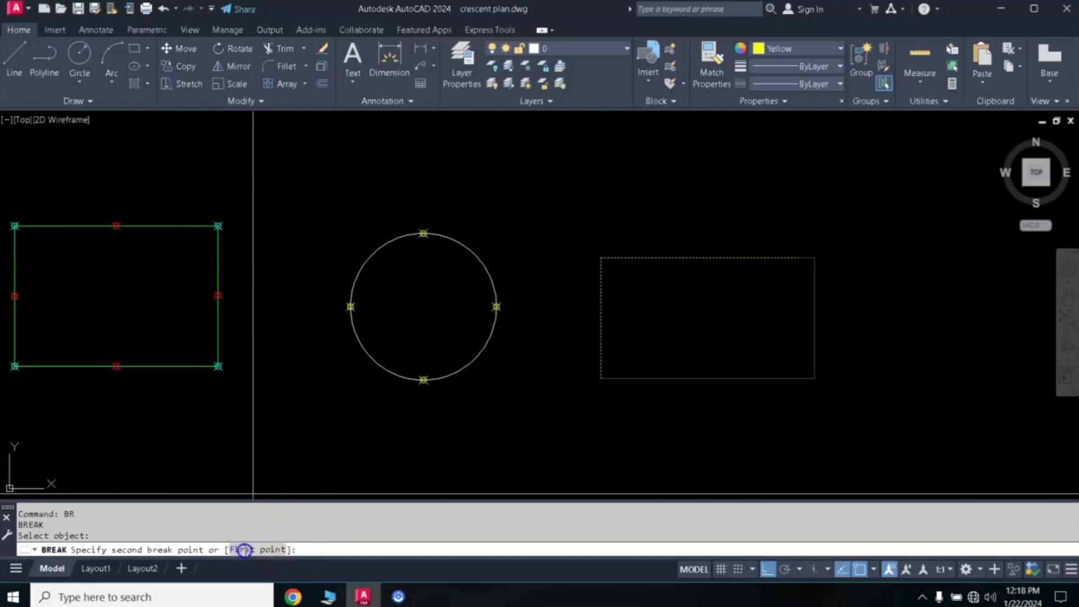
left_click(243, 549)
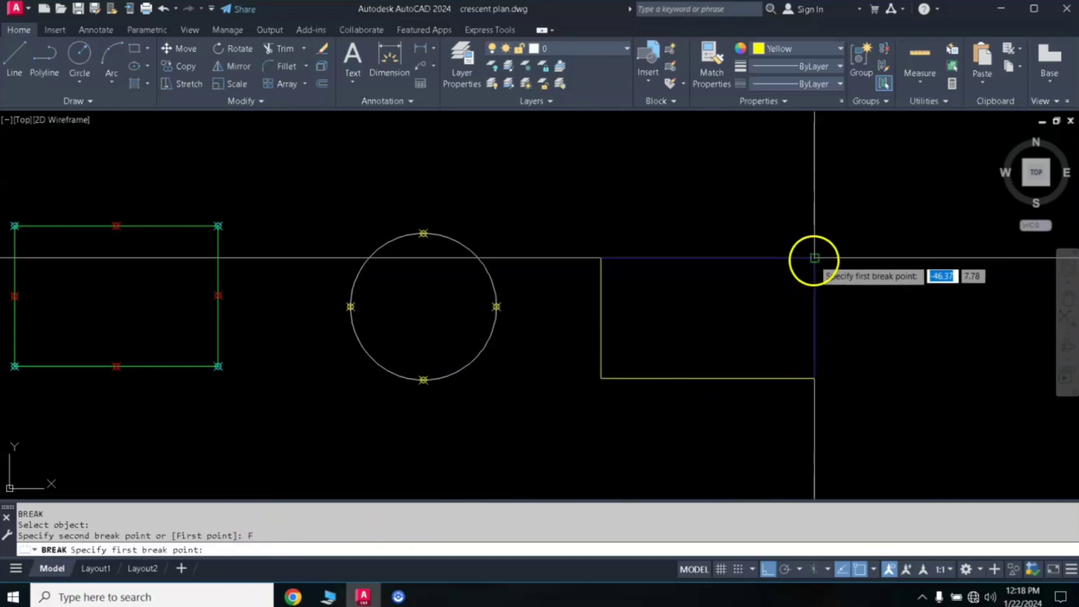
left_click(814, 378)
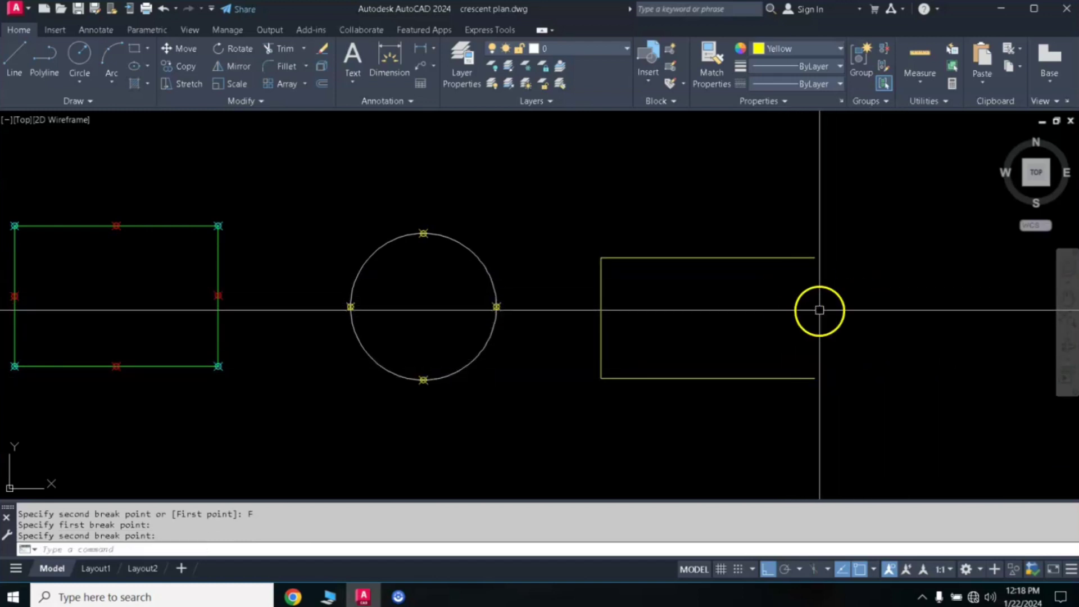
left_click(698, 258)
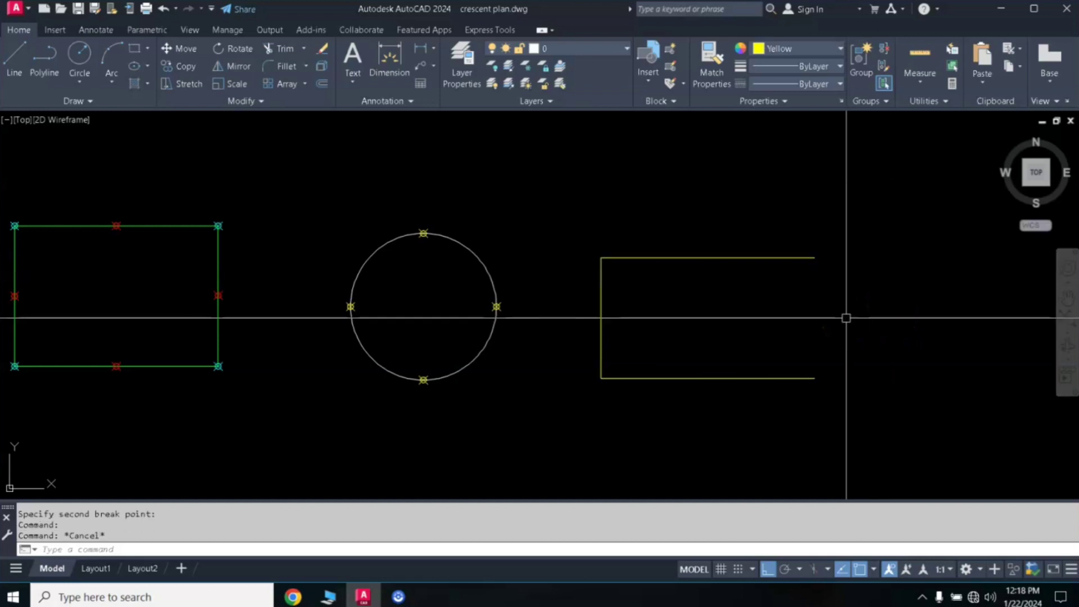
- Draw two connected yellow lines from the circle's right quadrant to its centre and straight up past the top quadrant
middle_click_drag(836, 320, 789, 322)
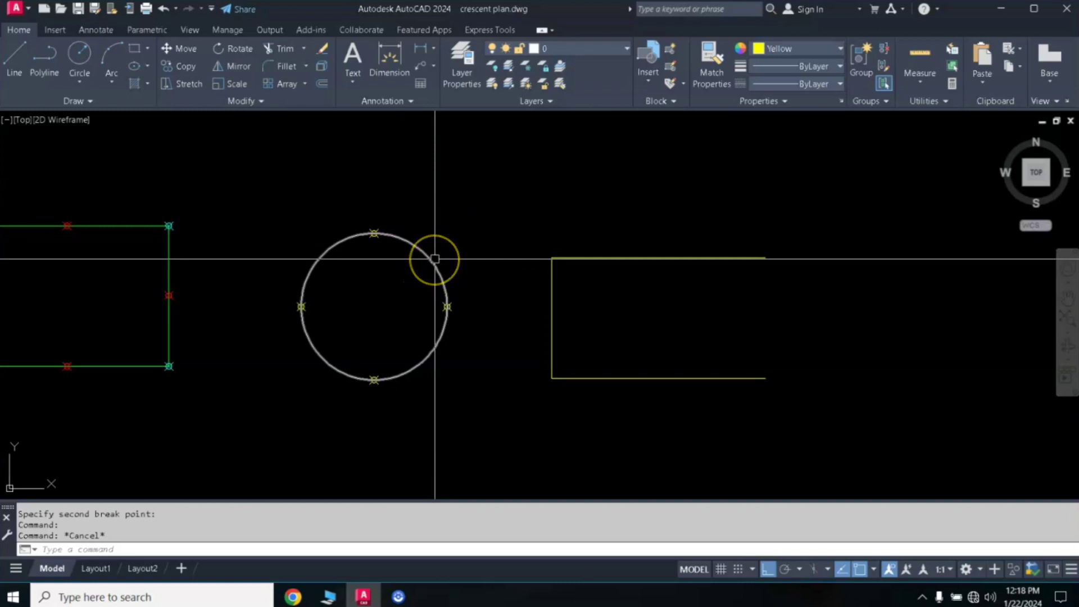
left_click(18, 59)
left_click(448, 306)
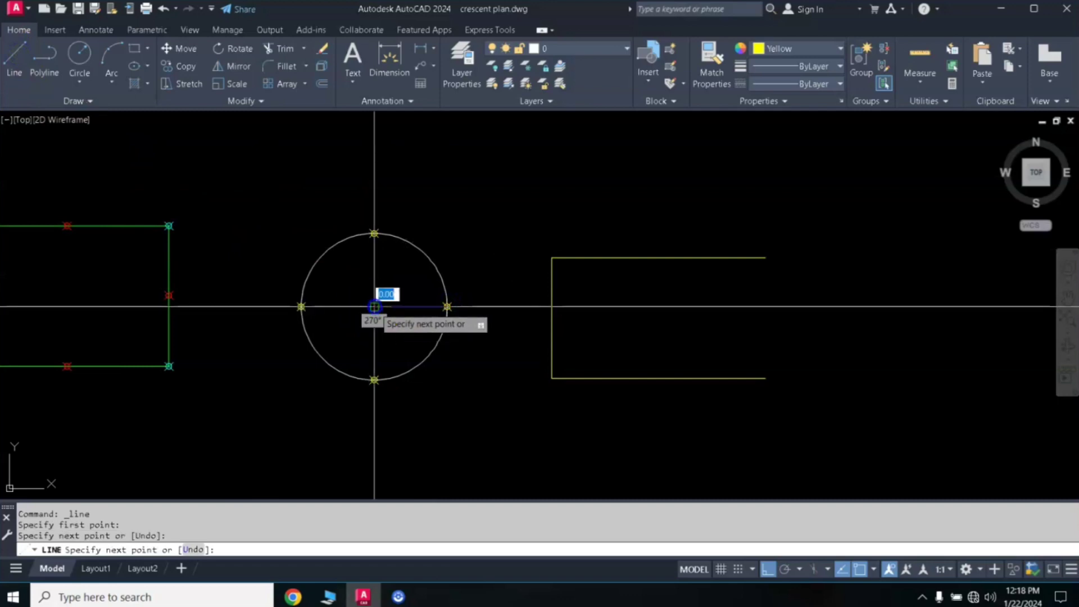
left_click(390, 192)
right_click(494, 176)
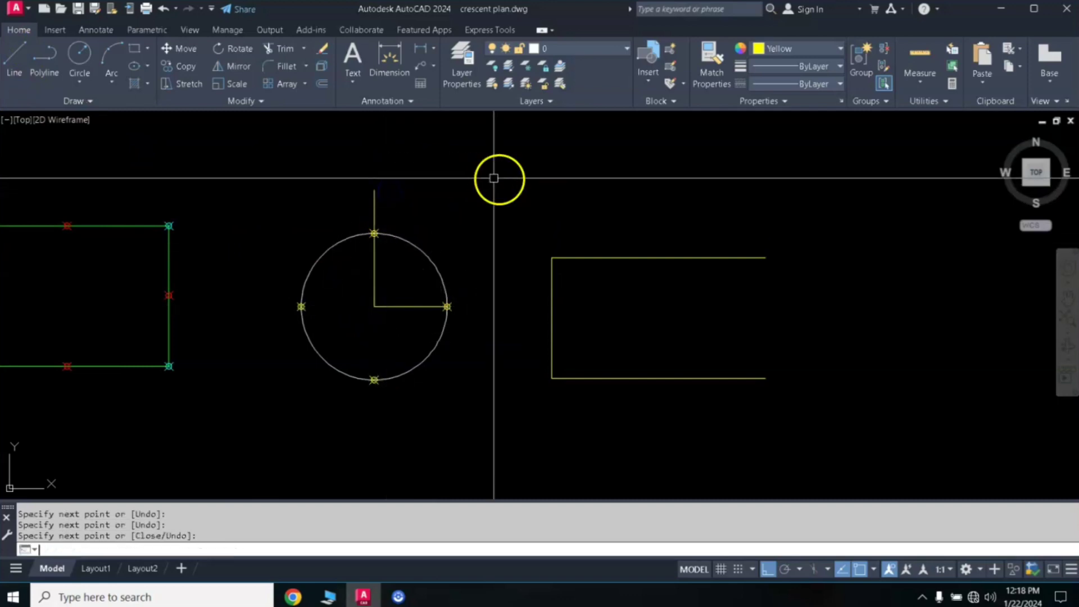
- Trim the upper-right quarter off the circle using the two lines as cutting edges, and delete the lines
left_click(412, 314)
left_click(365, 294)
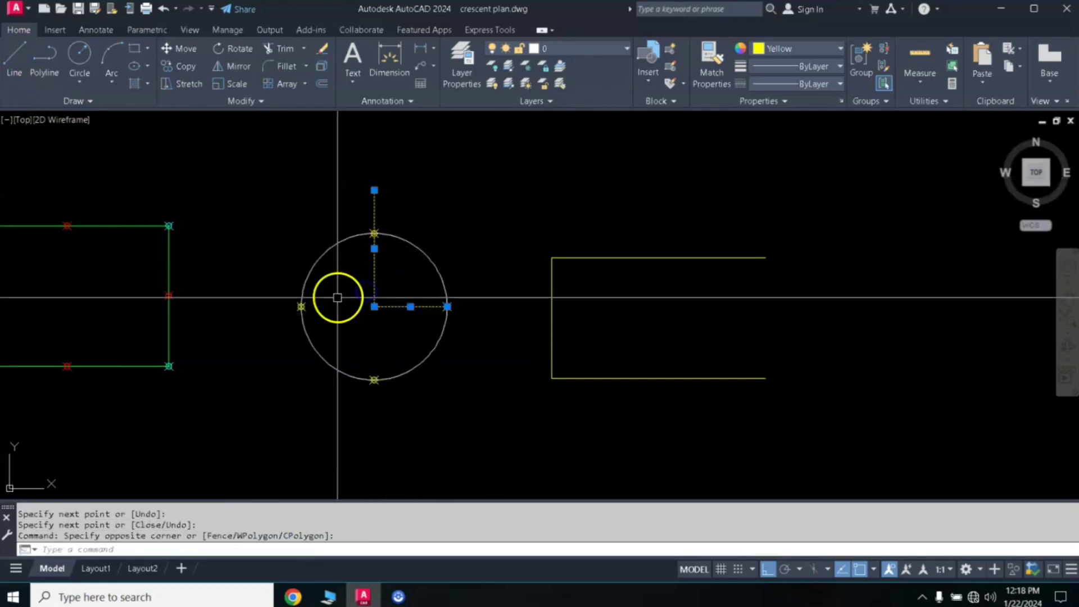
type("tr")
key("Return")
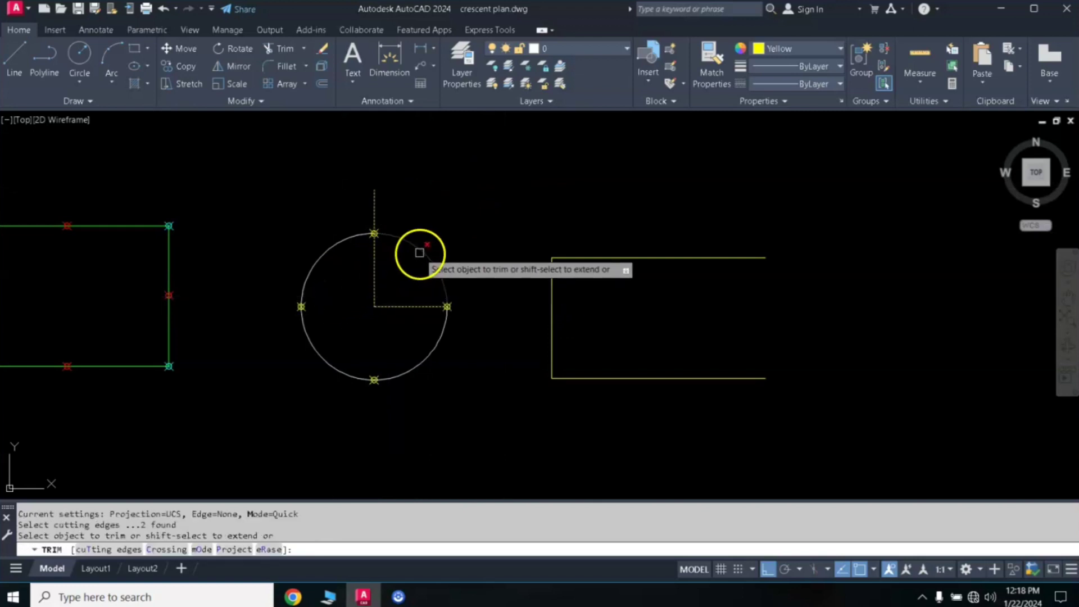
left_click(407, 282)
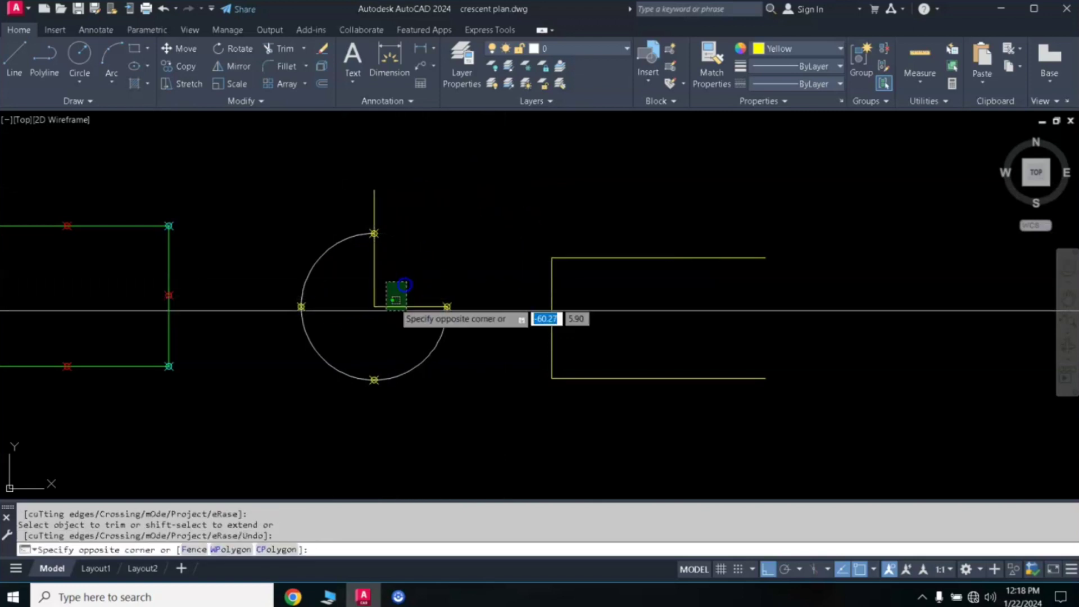
left_click(362, 324)
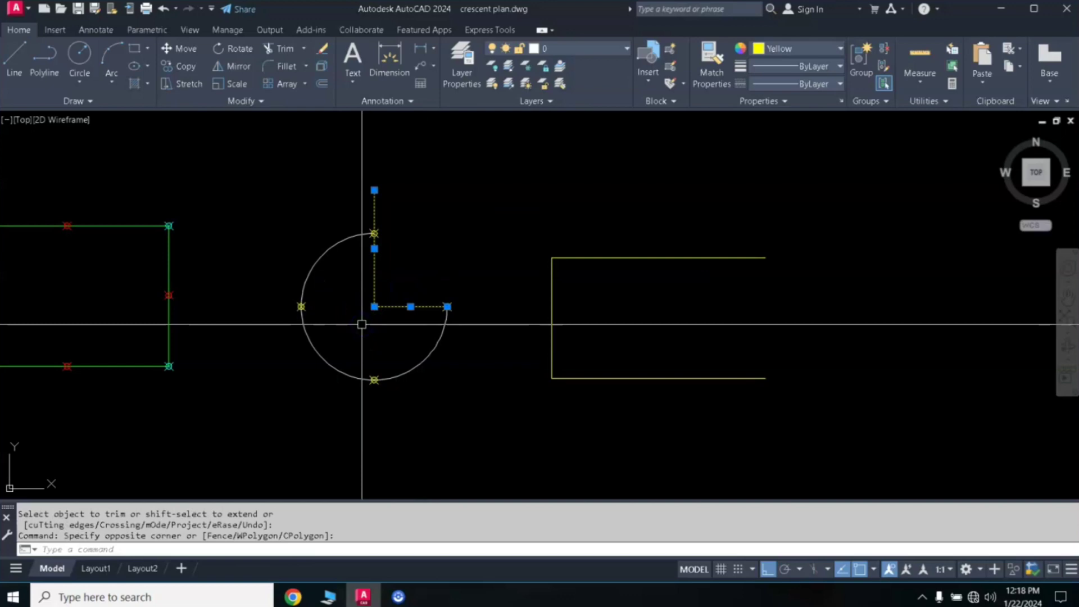
key("Delete")
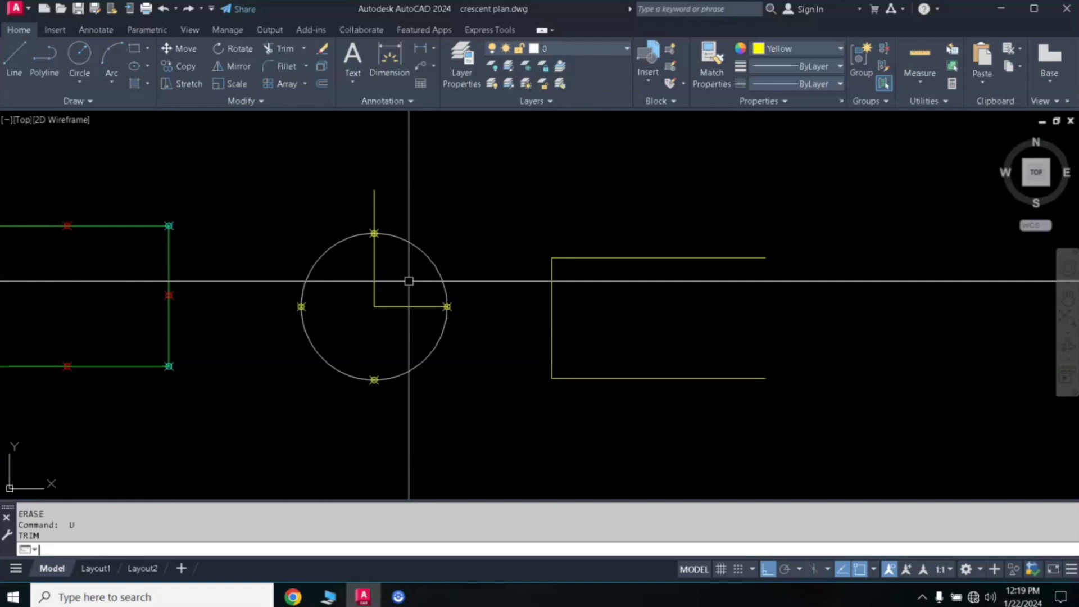
- Undo the line deletion and the circle trim, and erase only the two yellow construction lines
left_click(407, 287)
left_click(362, 320)
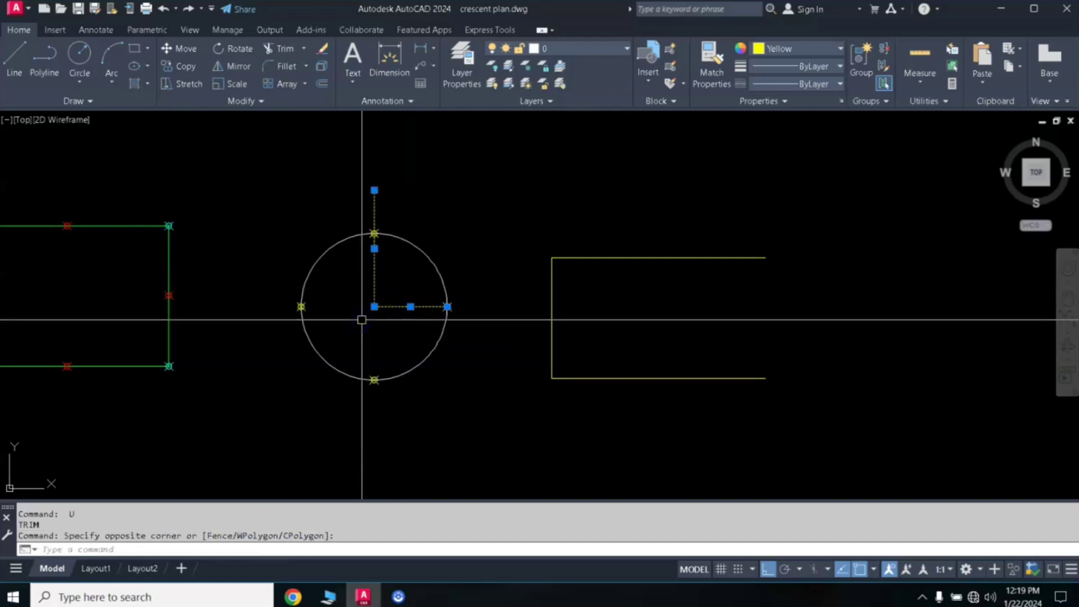
key("Return")
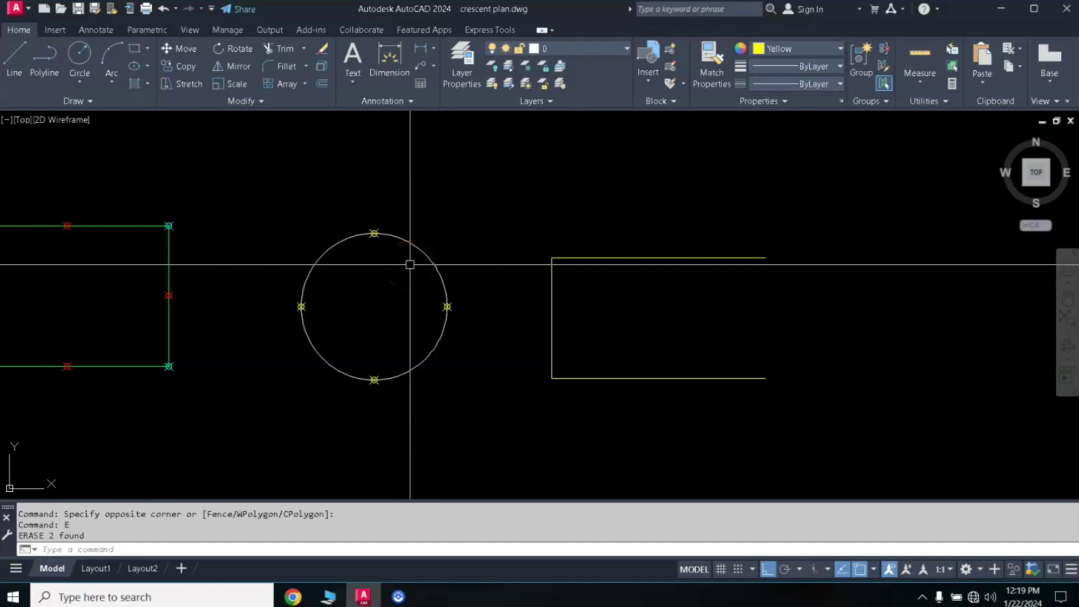
- Break the circle from its right quadrant to its top quadrant using the First point option, removing the upper-right quarter
key("Return")
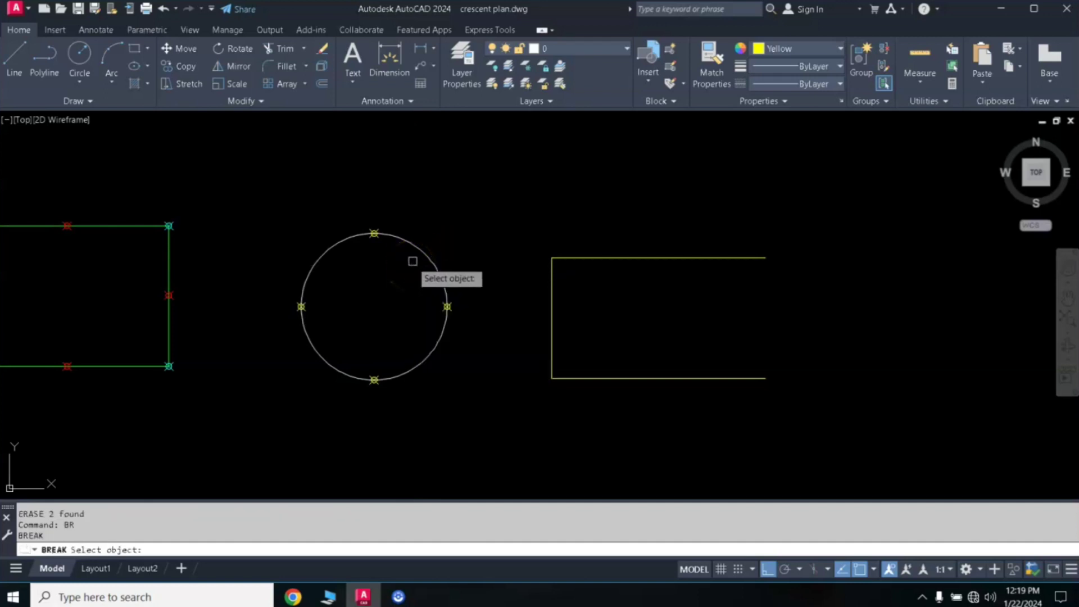
left_click(419, 249)
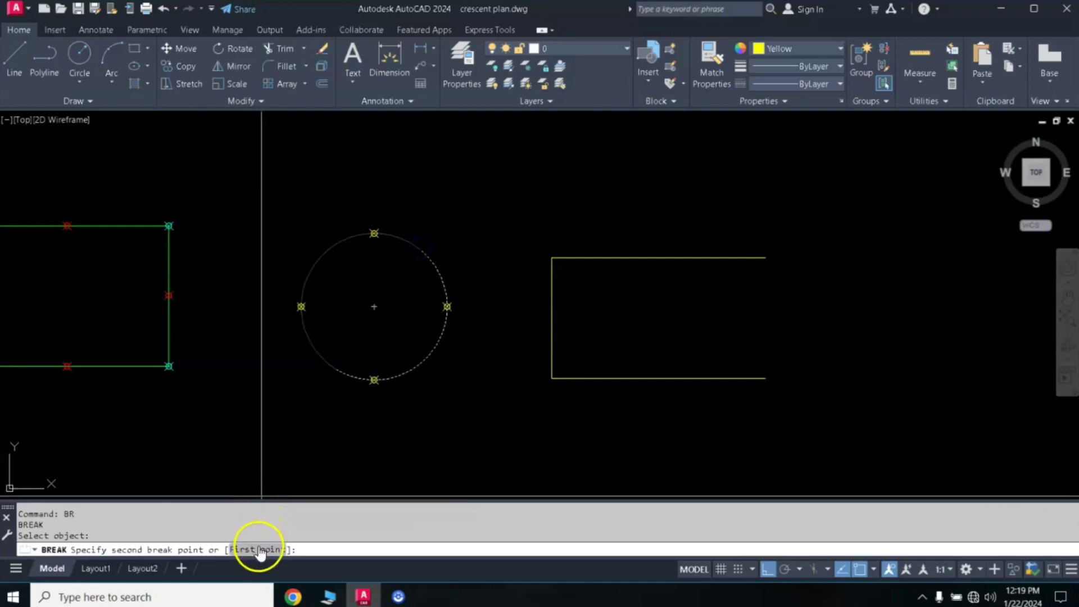
left_click(447, 306)
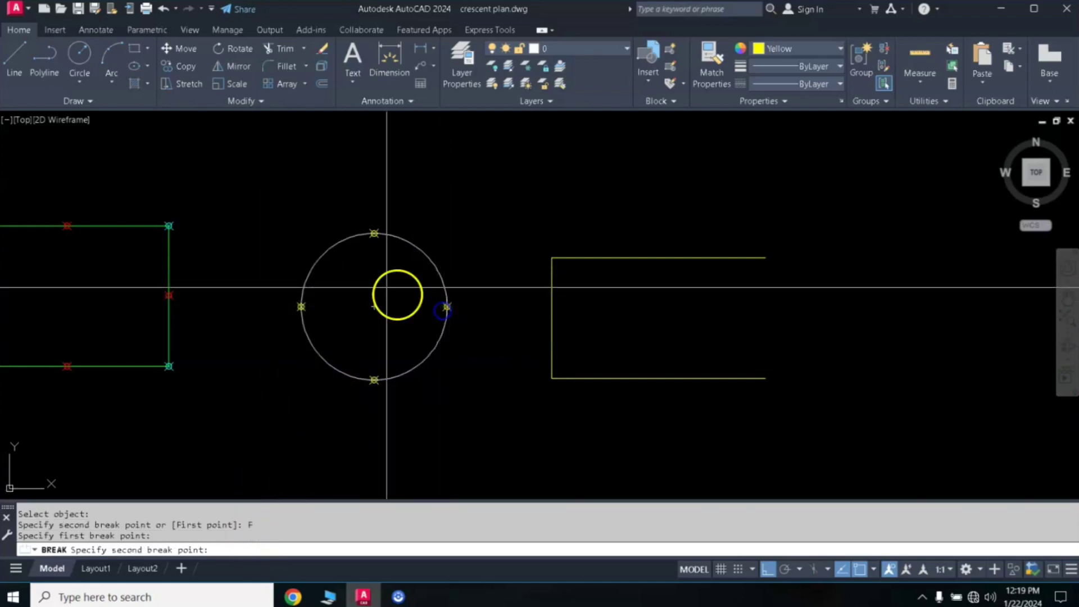
left_click(371, 234)
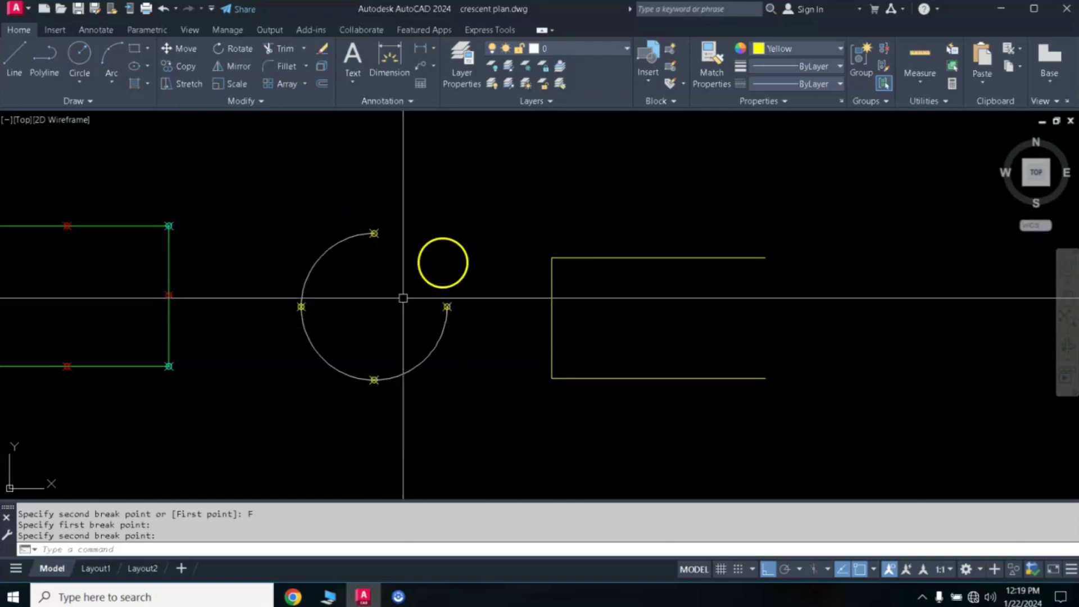
- Set the object colour to Cyan and draw a horizontal line in the empty space beside the opened rectangle
mouse_move(861, 346)
middle_mouse_down()
mouse_move(677, 361)
mouse_move(730, 337)
mouse_move(831, 348)
mouse_move(821, 347)
middle_mouse_up()
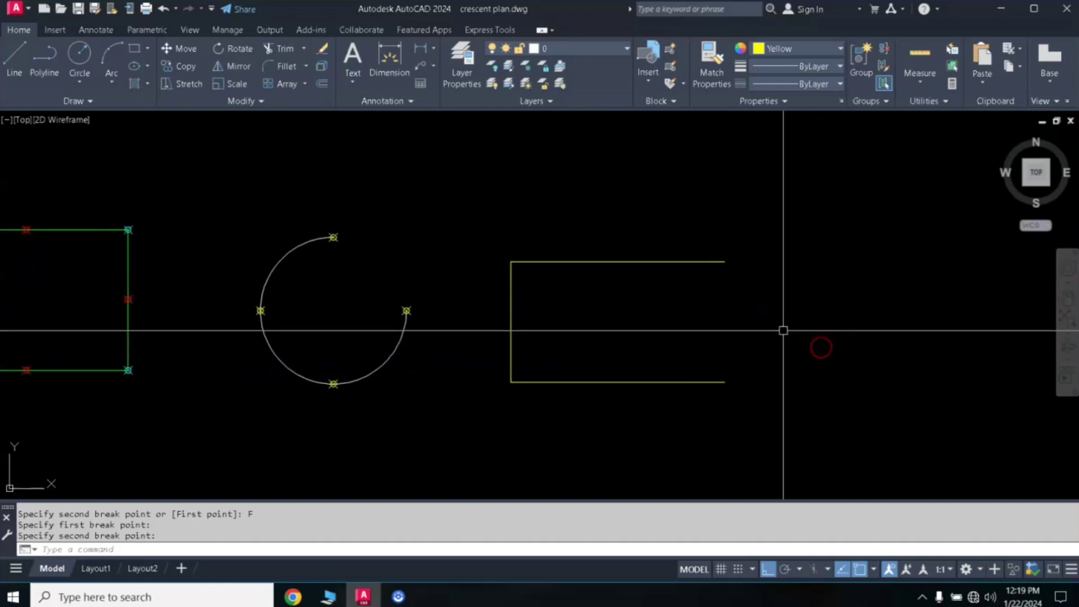
left_click(783, 49)
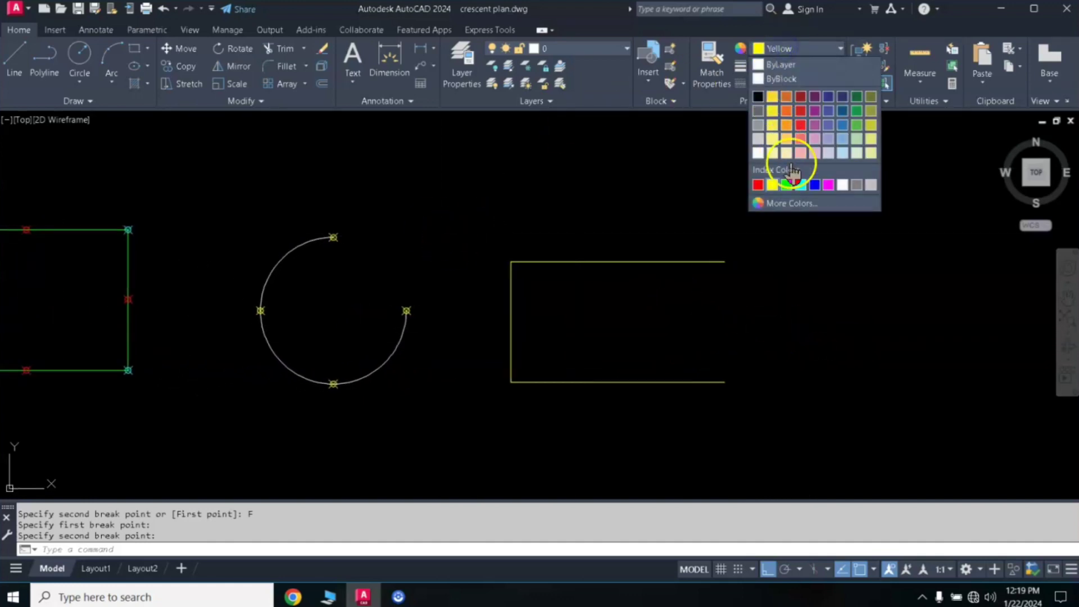
left_click(22, 56)
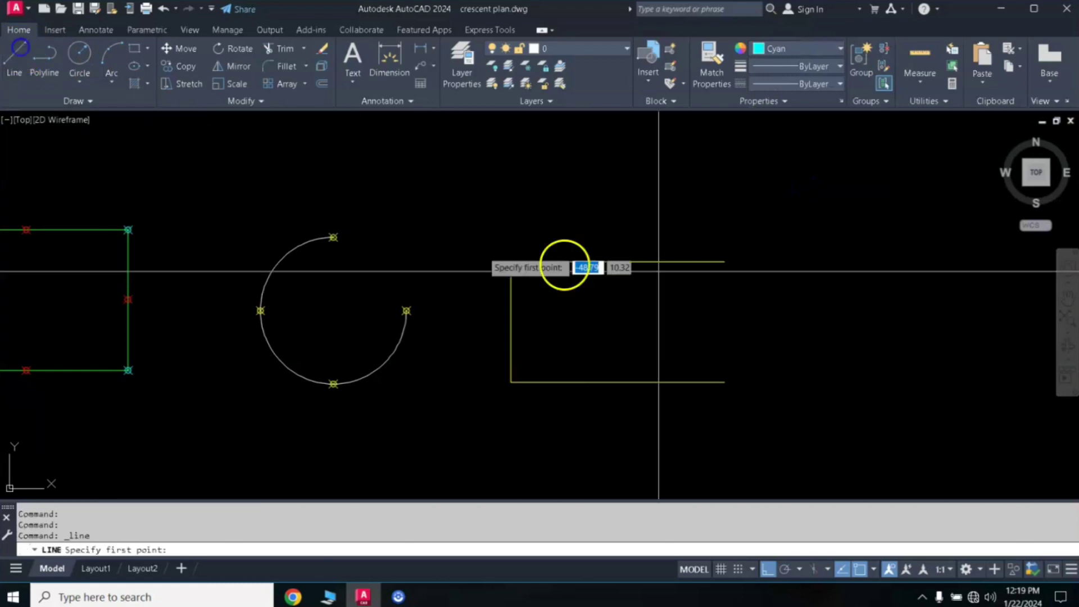
left_click(949, 313)
left_click(776, 351)
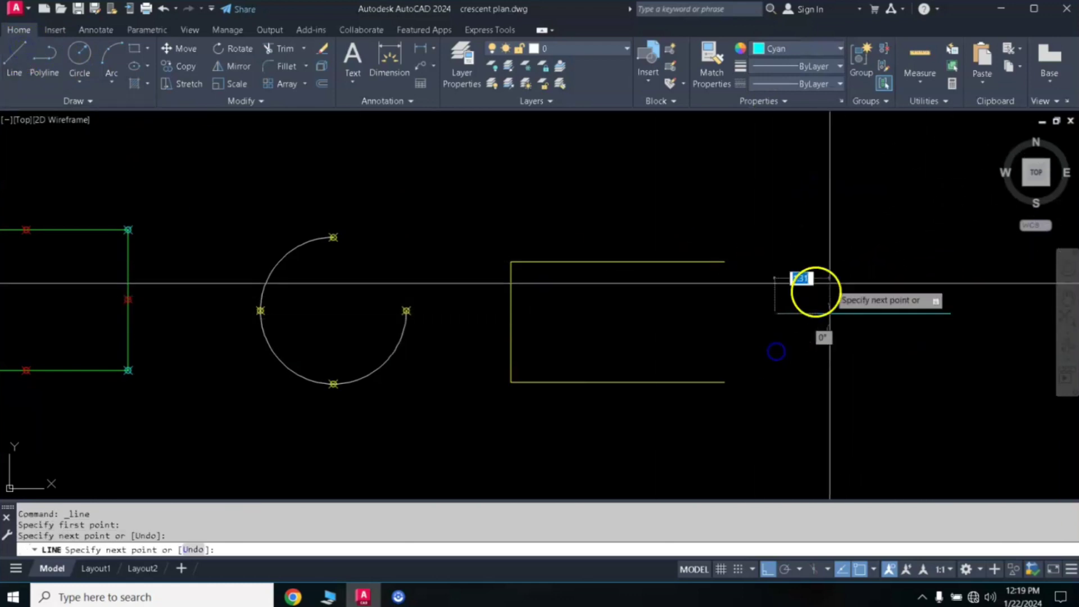
key("Return")
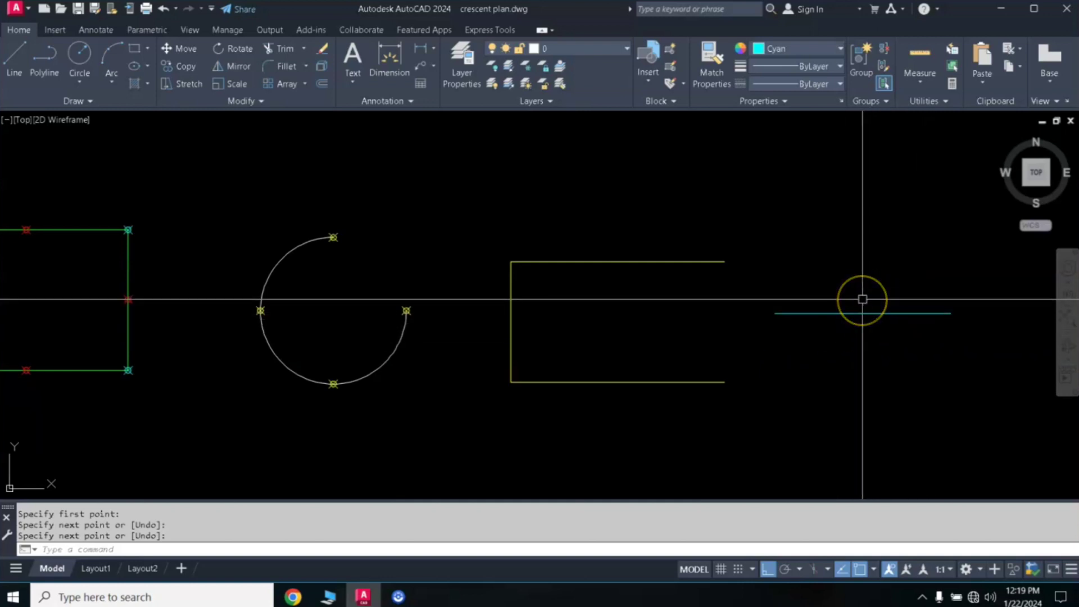
- Draw a short vertical cyan line upward from the midpoint of the horizontal cyan line
left_click(20, 65)
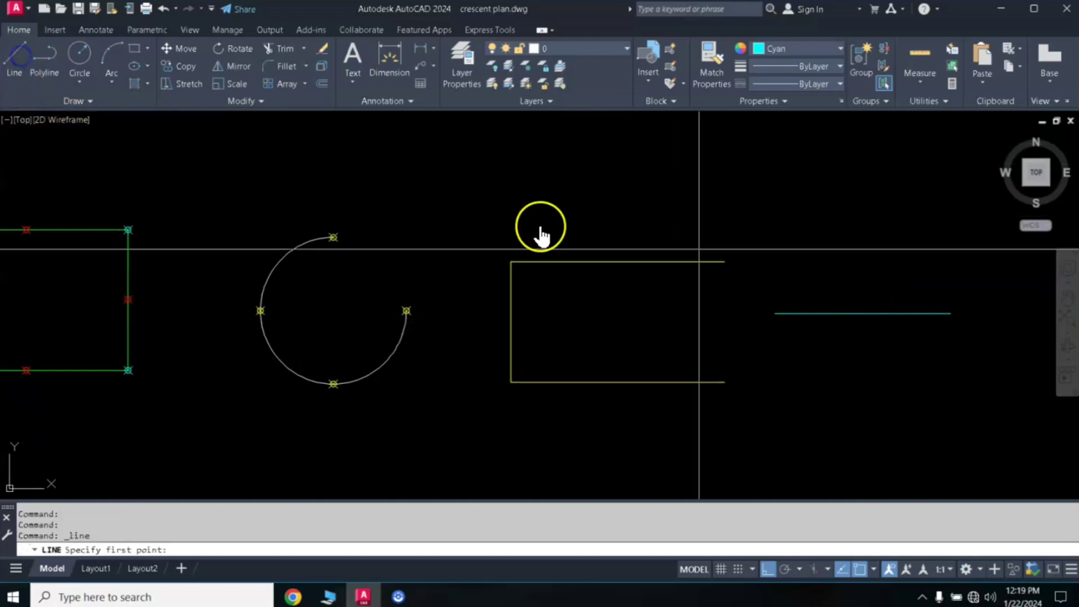
left_click(863, 313)
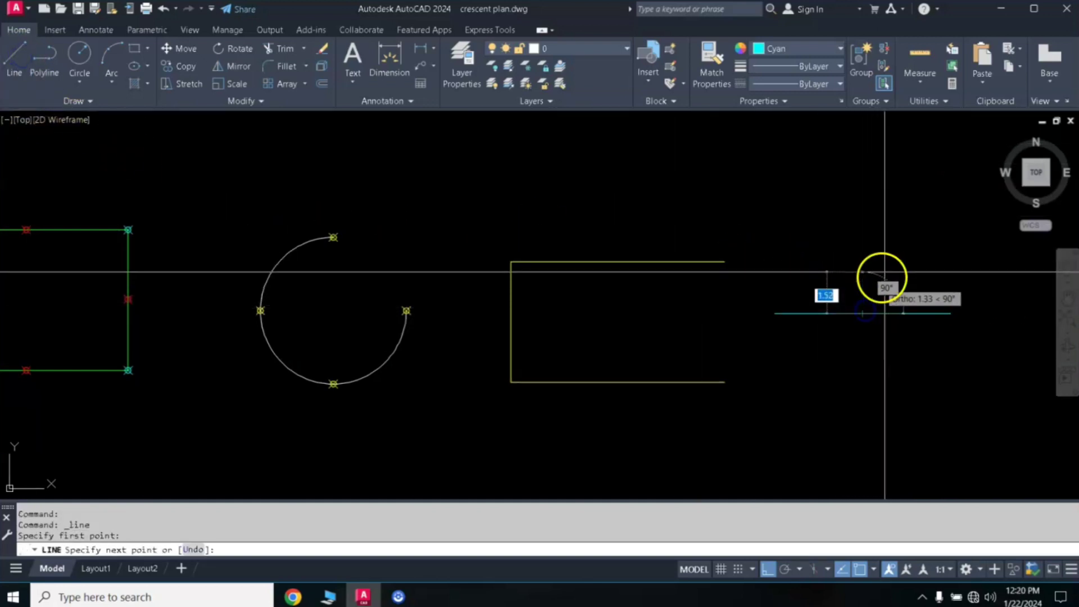
left_click(862, 270)
key("Escape")
- Trim off the right half of the horizontal cyan line at the vertical line, and erase the vertical line
left_click(943, 274)
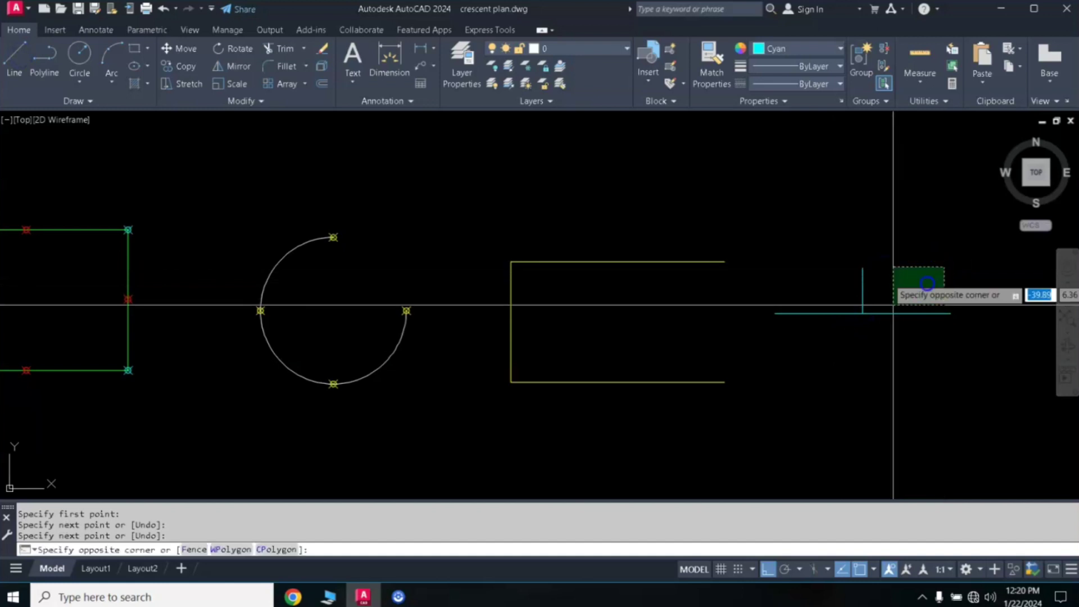
left_click(850, 337)
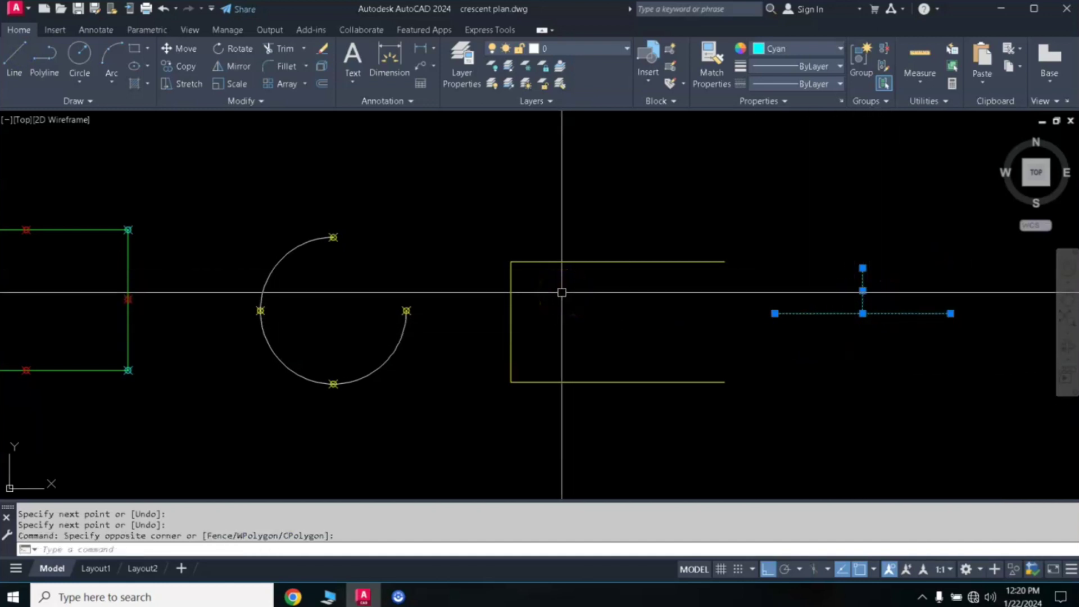
type("r")
key("Return")
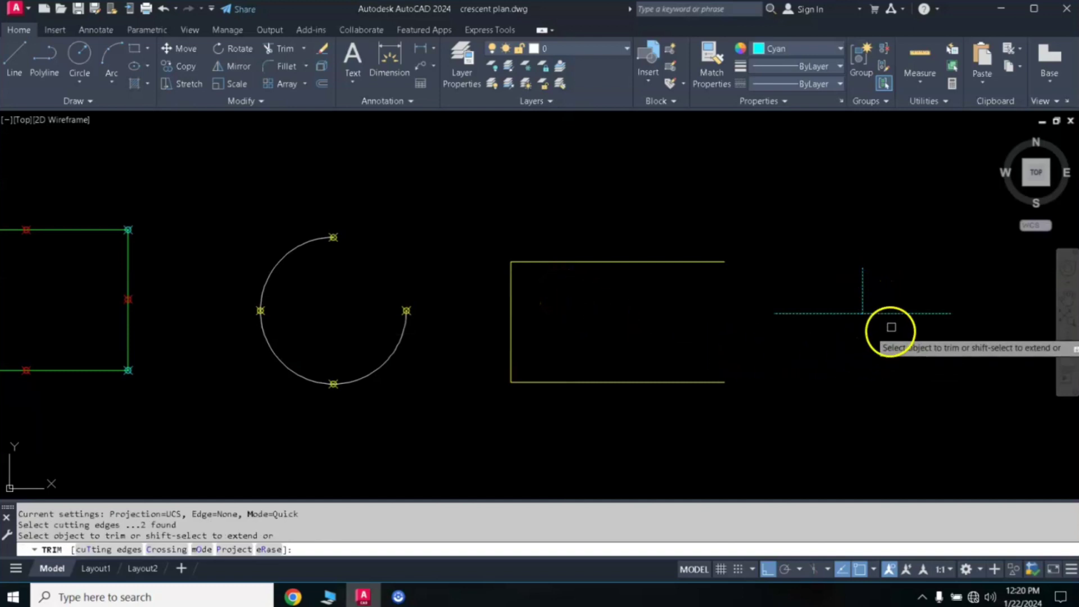
left_click(903, 315)
key("Return")
left_click(820, 285)
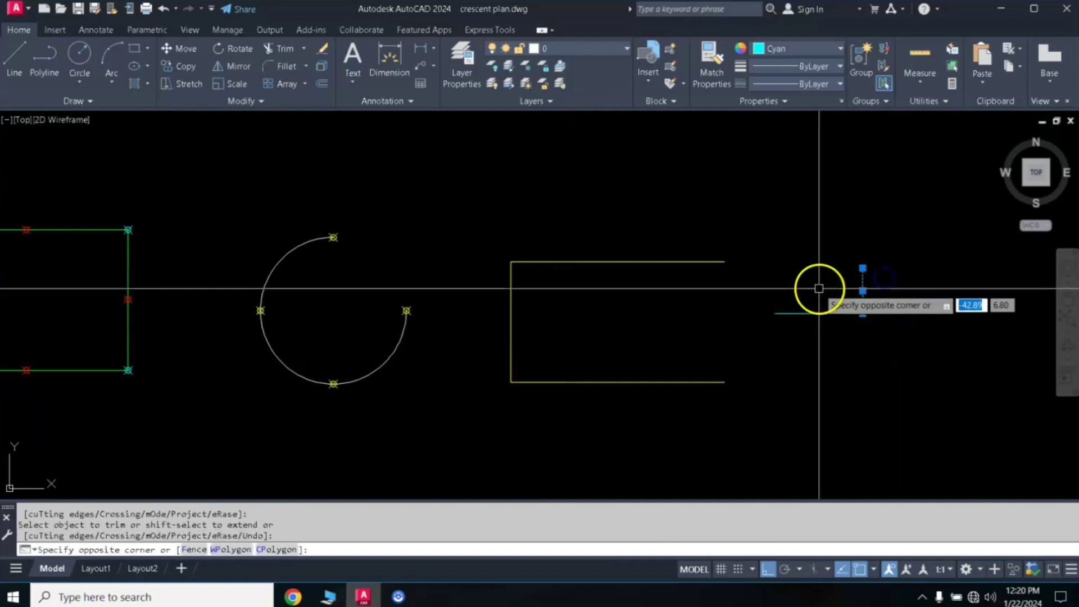
type("e")
key("Return")
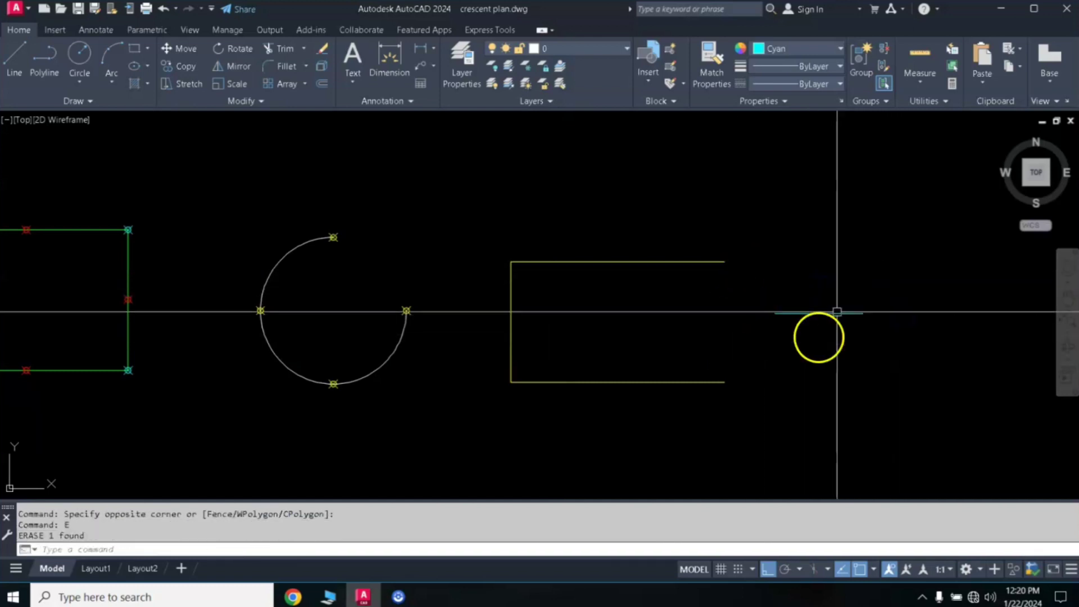
- Undo the erase and trim on the cyan lines, and erase only the short vertical line
left_click(862, 285)
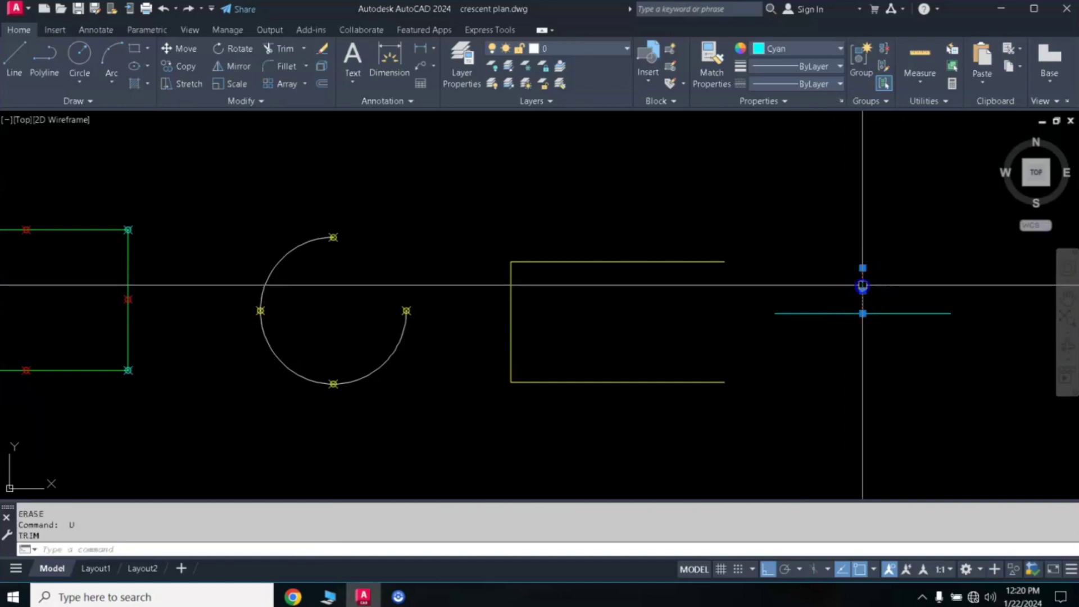
left_click(800, 295)
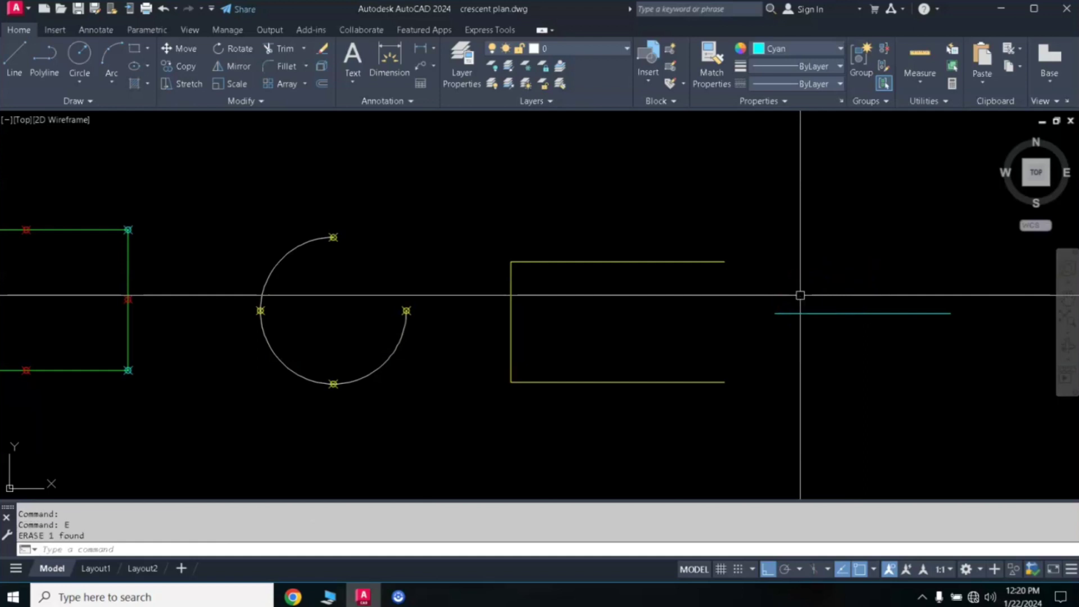
- Break the horizontal cyan line between its right endpoint and its midpoint, removing the right half
type("br")
key("Return")
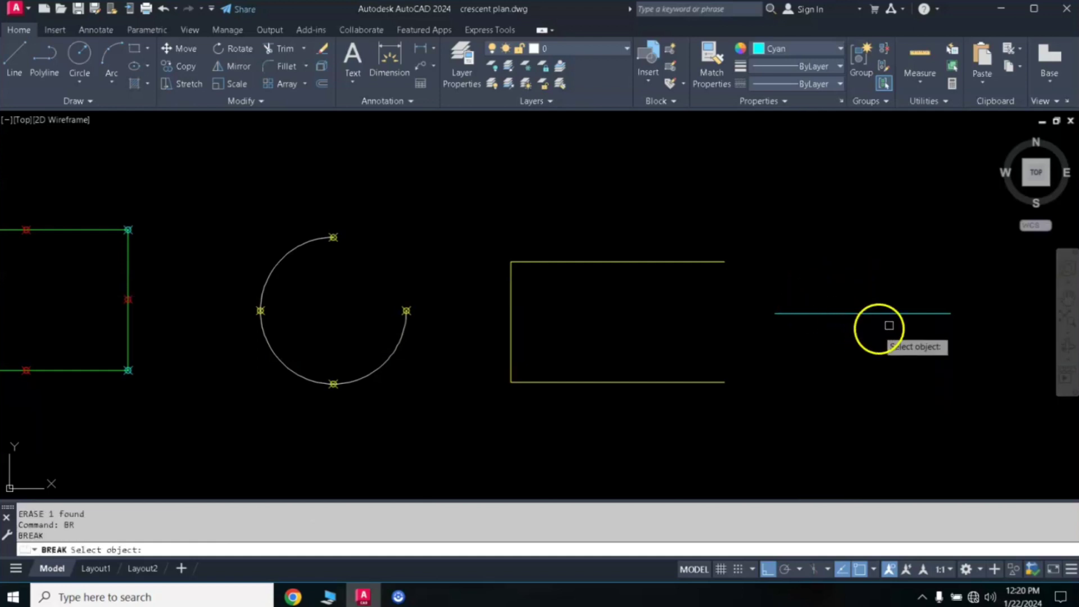
left_click(908, 313)
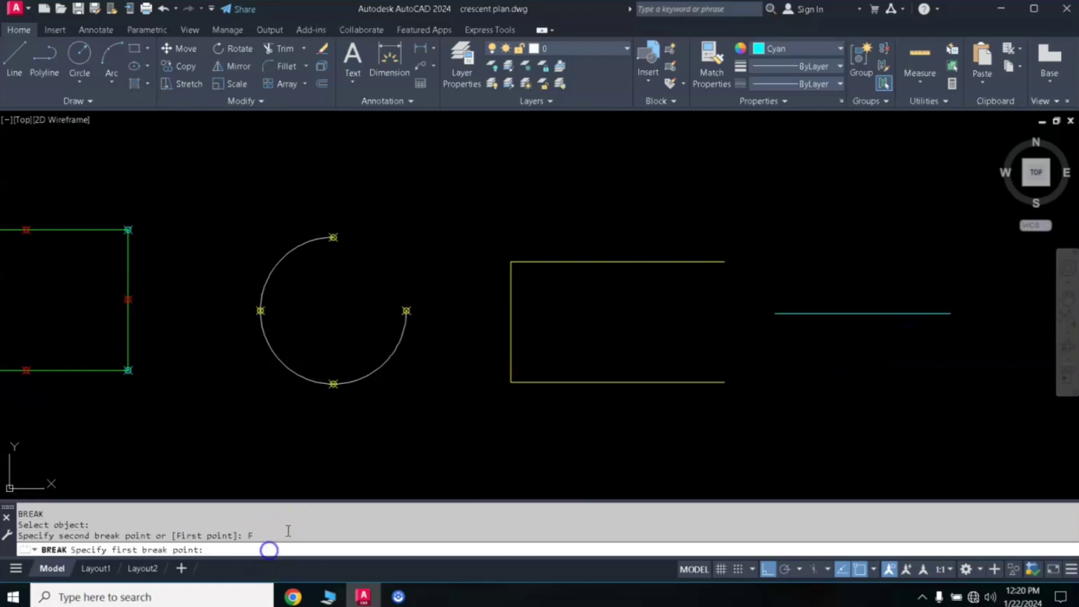
left_click(950, 313)
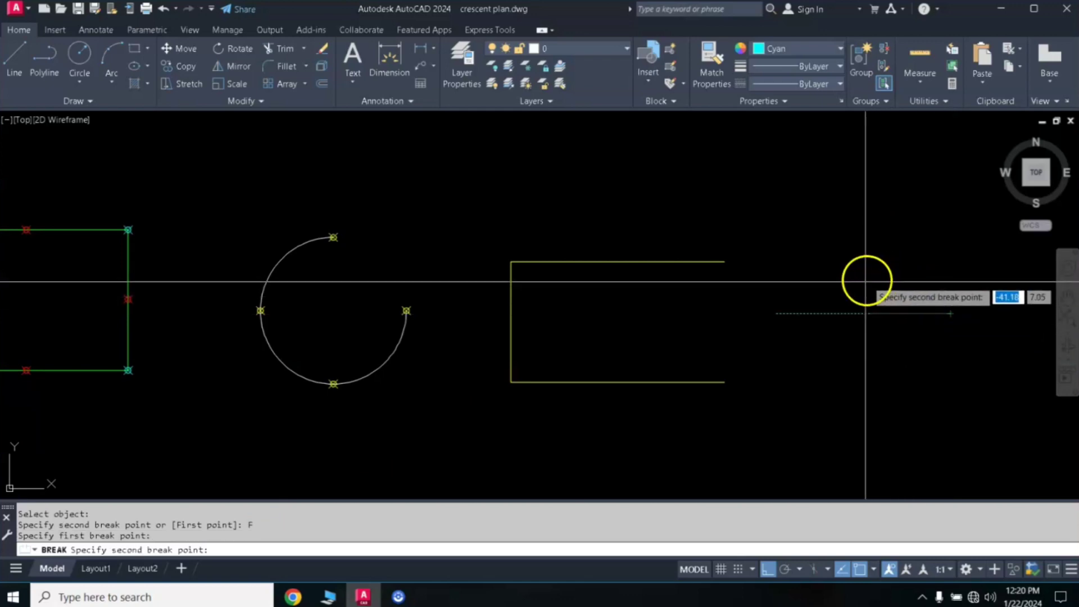
left_click(863, 312)
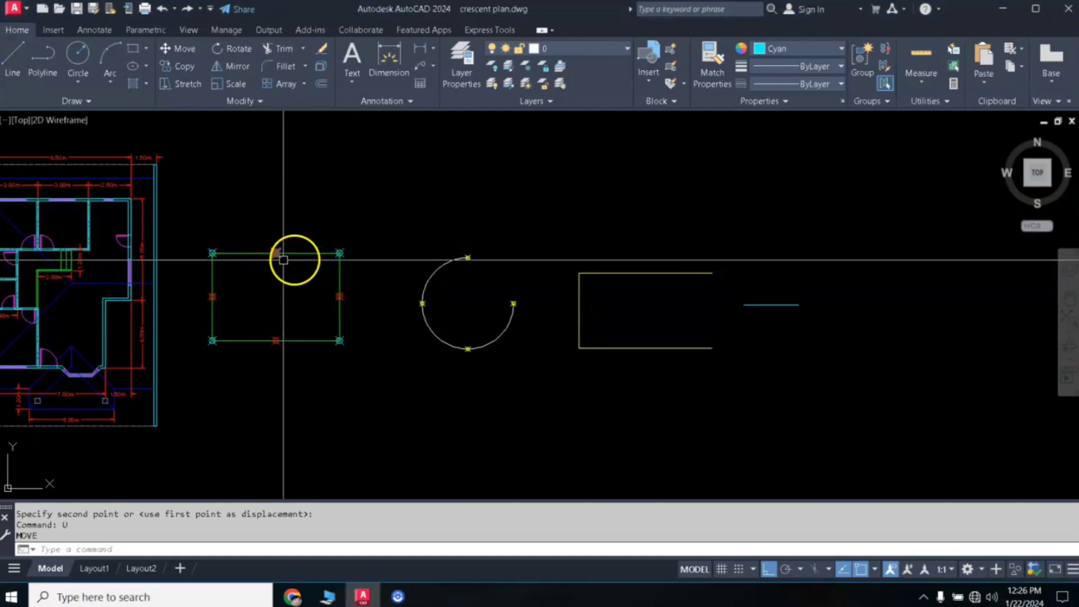
- Move only the green rectangle straight up off its points, and undo the move
scroll(183, 308, "up", 2)
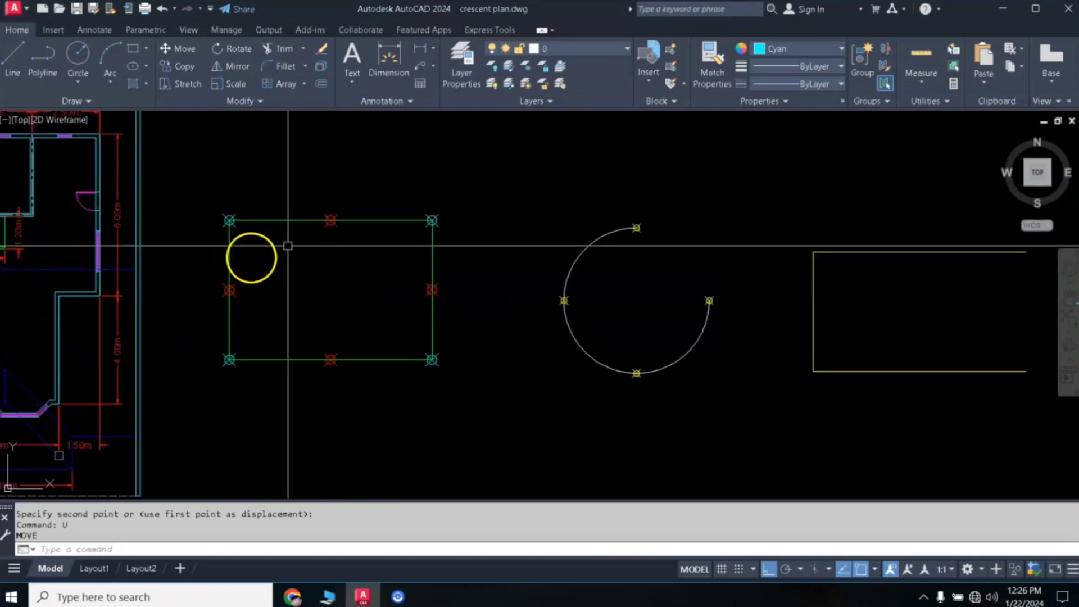
scroll(332, 274, "down", 2)
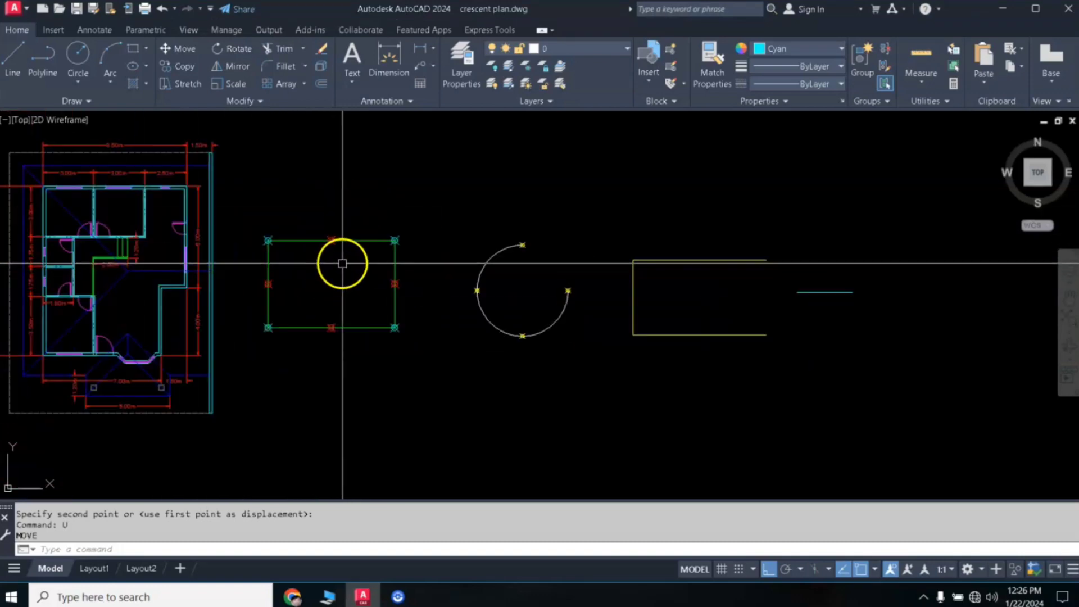
middle_click_drag(344, 260, 385, 279)
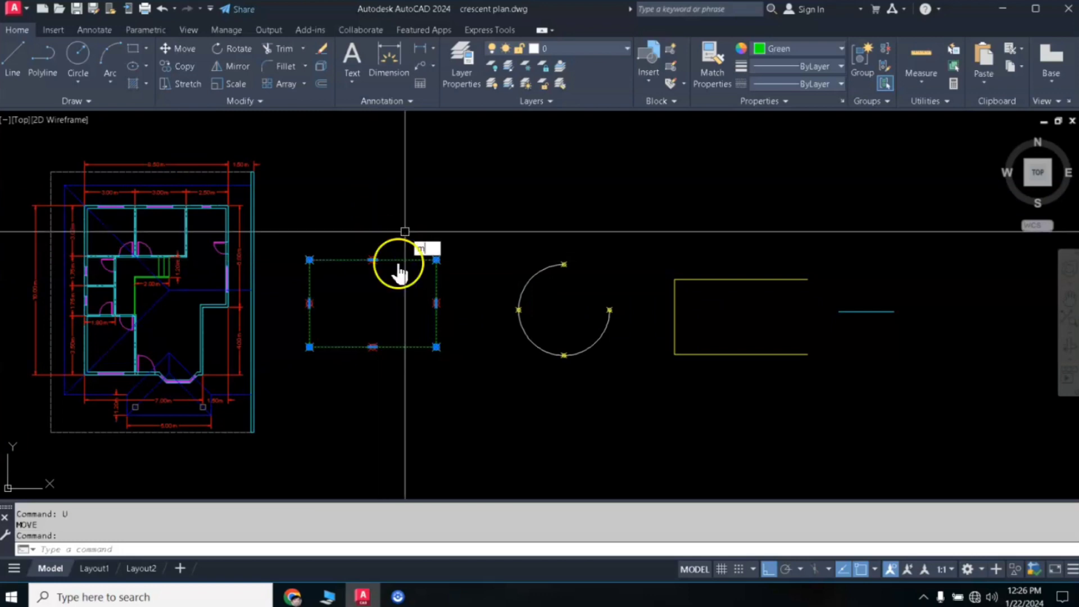
key("Return")
left_click(373, 307)
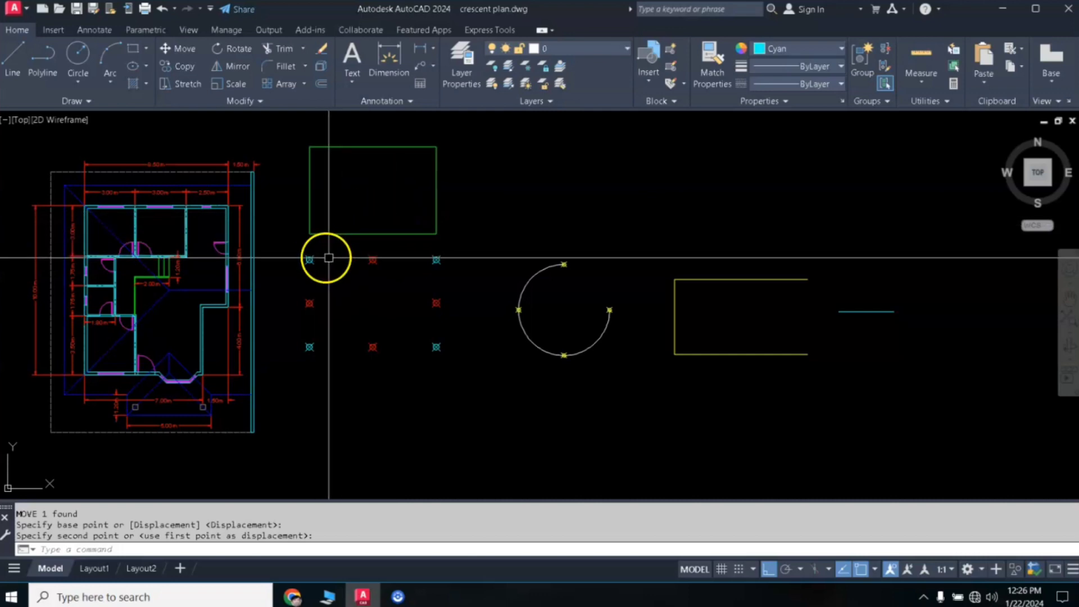
key("Return")
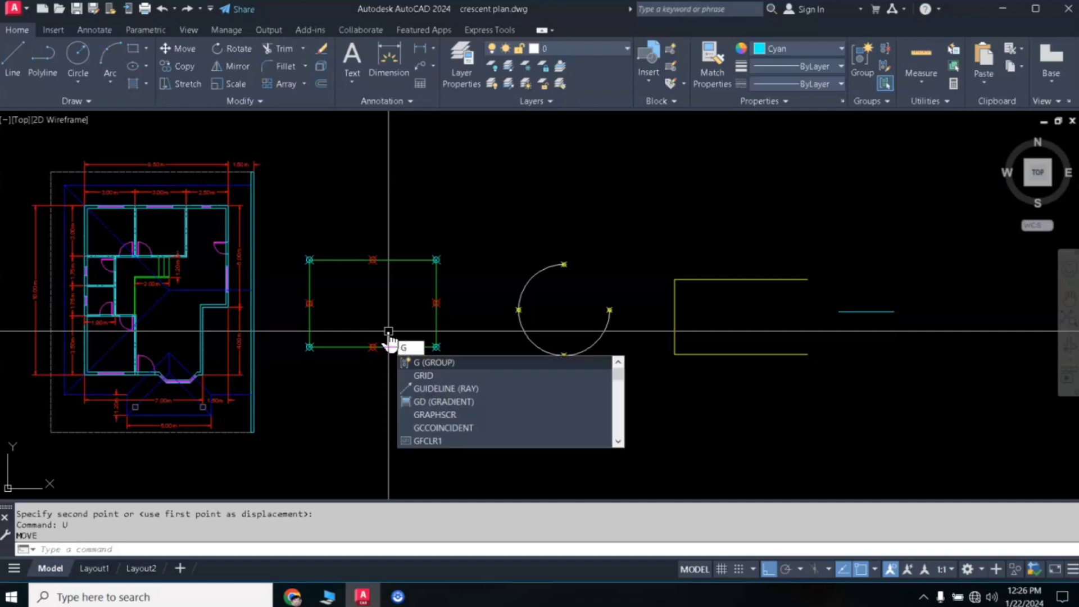
- Group the green rectangle with the eight points on its corners and side midpoints
left_click(443, 362)
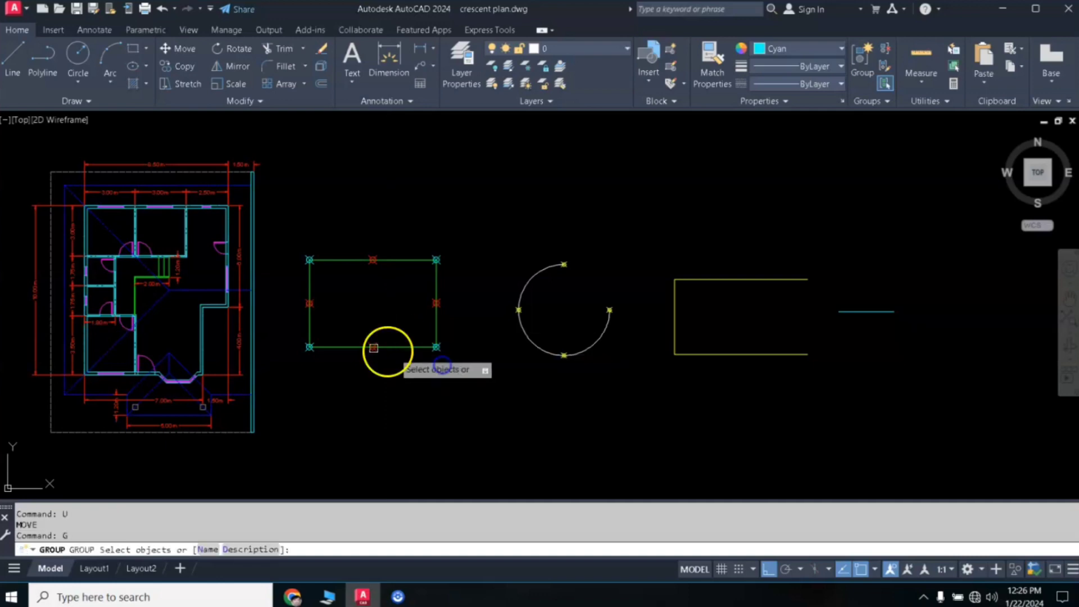
left_click_drag(285, 225, 464, 378)
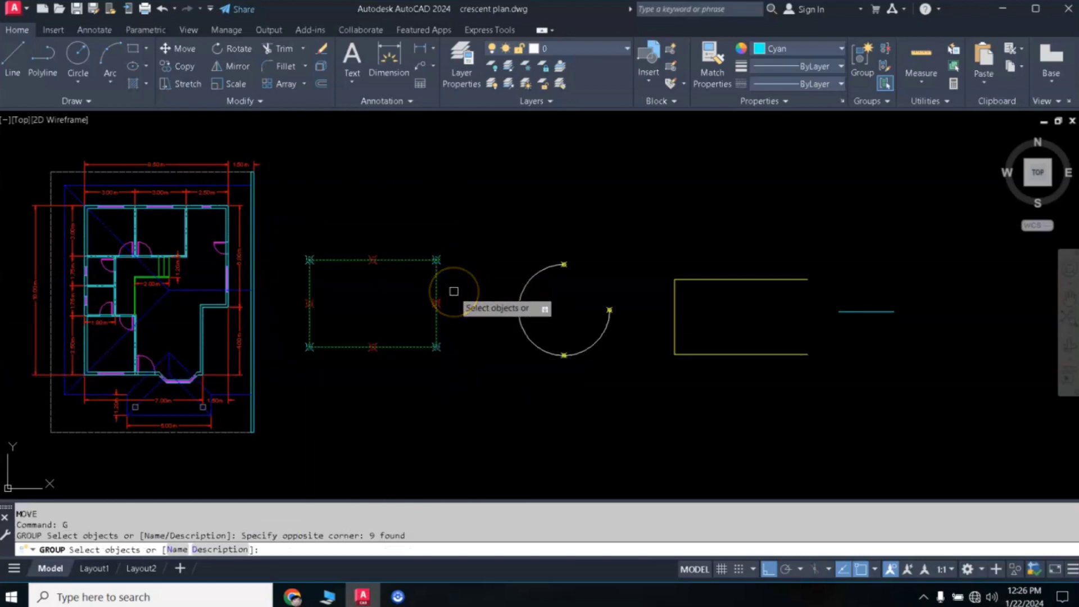
key("Return")
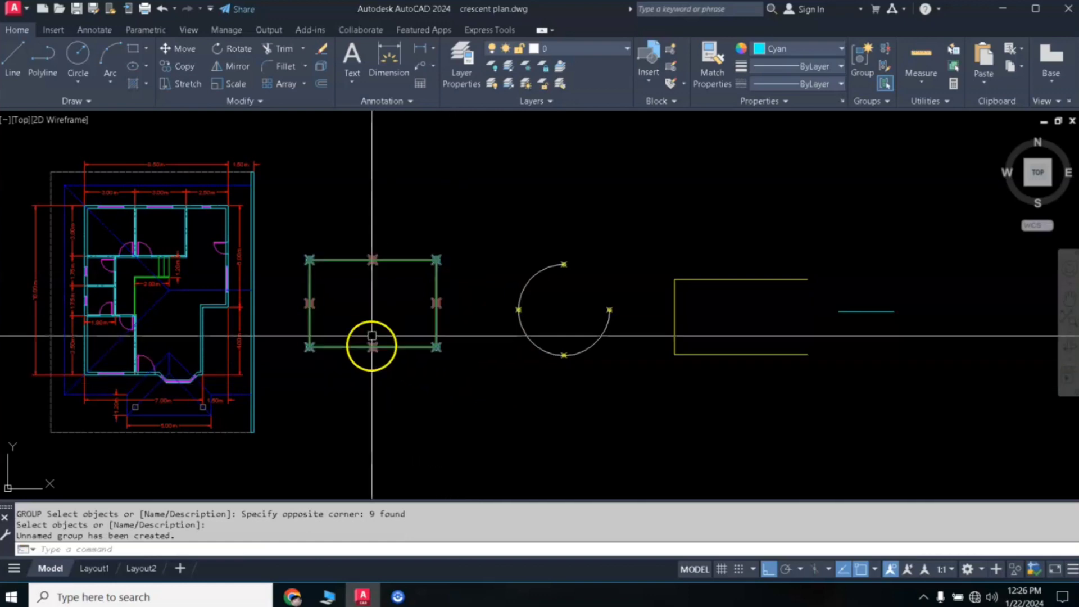
- Move the grouped green rectangle and its points straight up
left_click(407, 260)
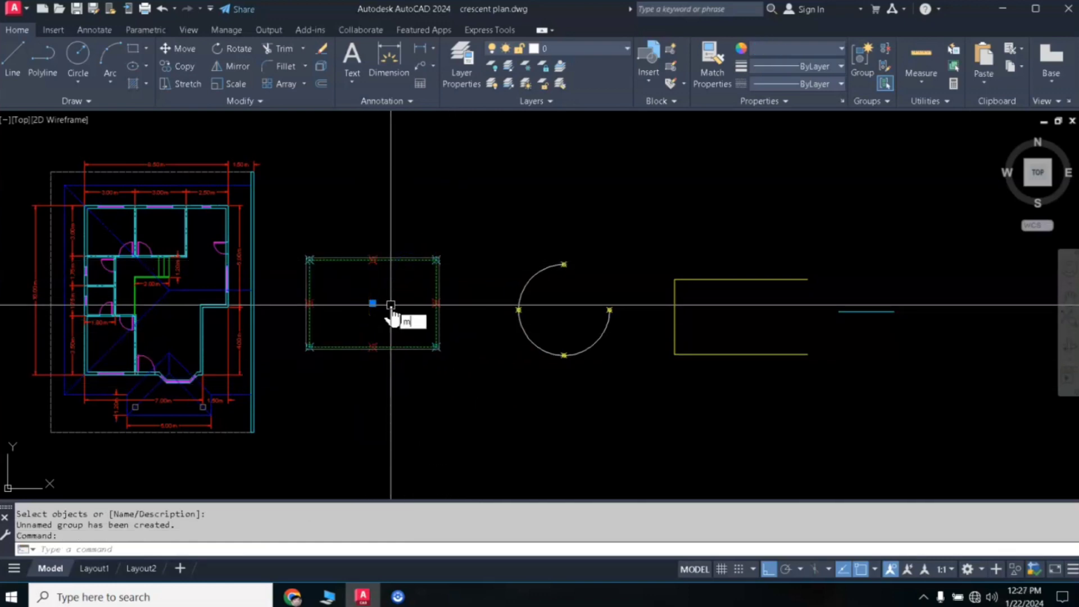
key("Return")
left_click(397, 294)
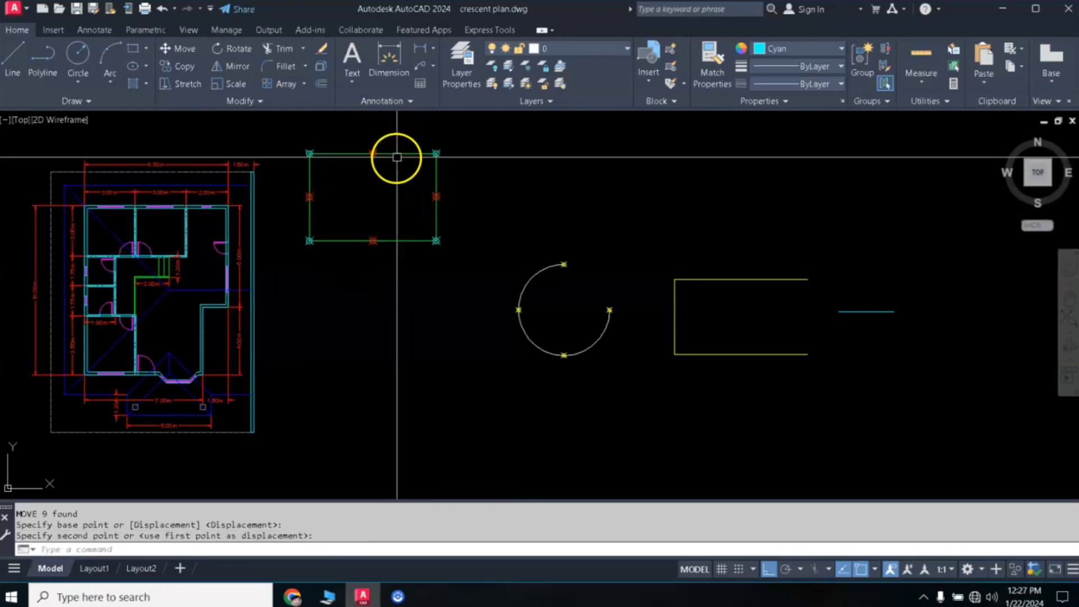
- Move the grouped green rectangle and its points horizontally to the right, above the broken circle
left_click(397, 157)
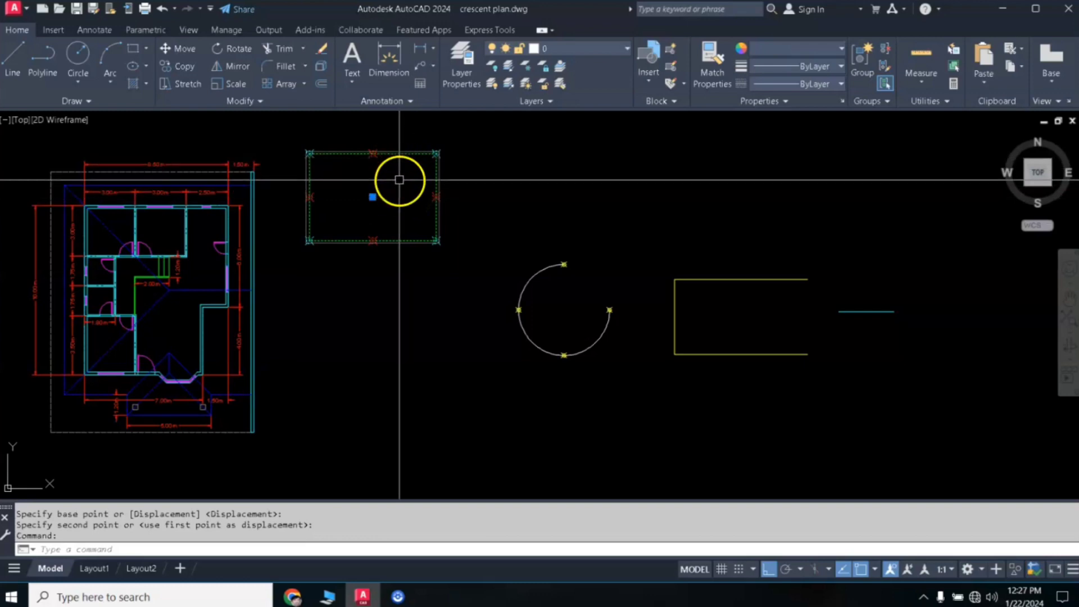
type("m")
key("Return")
left_click(385, 189)
left_click(525, 222)
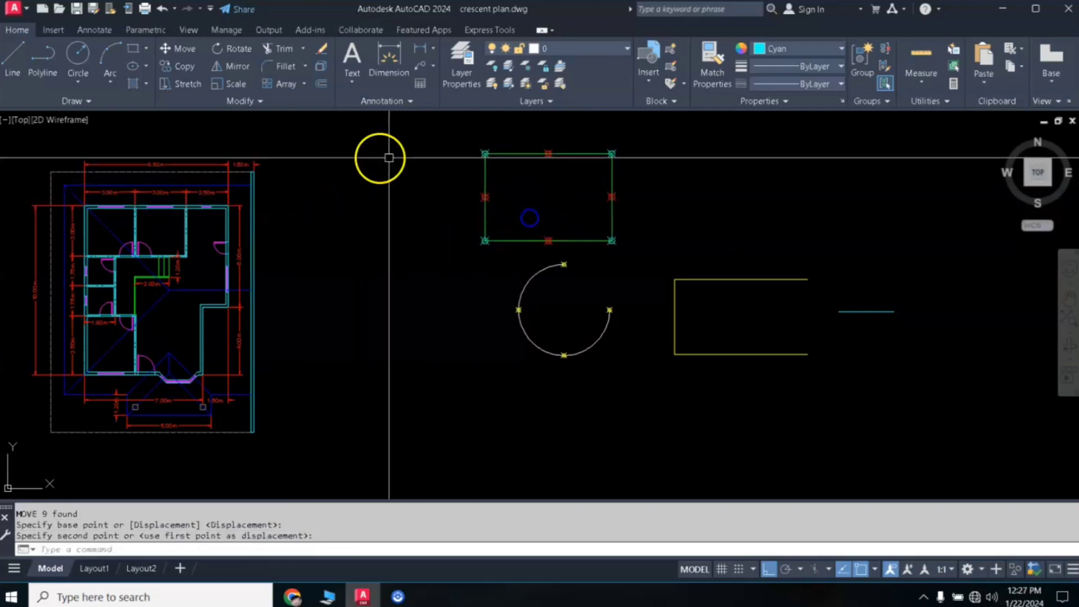
- Undo both moves and the grouping of the green rectangle with its points
left_click(575, 150)
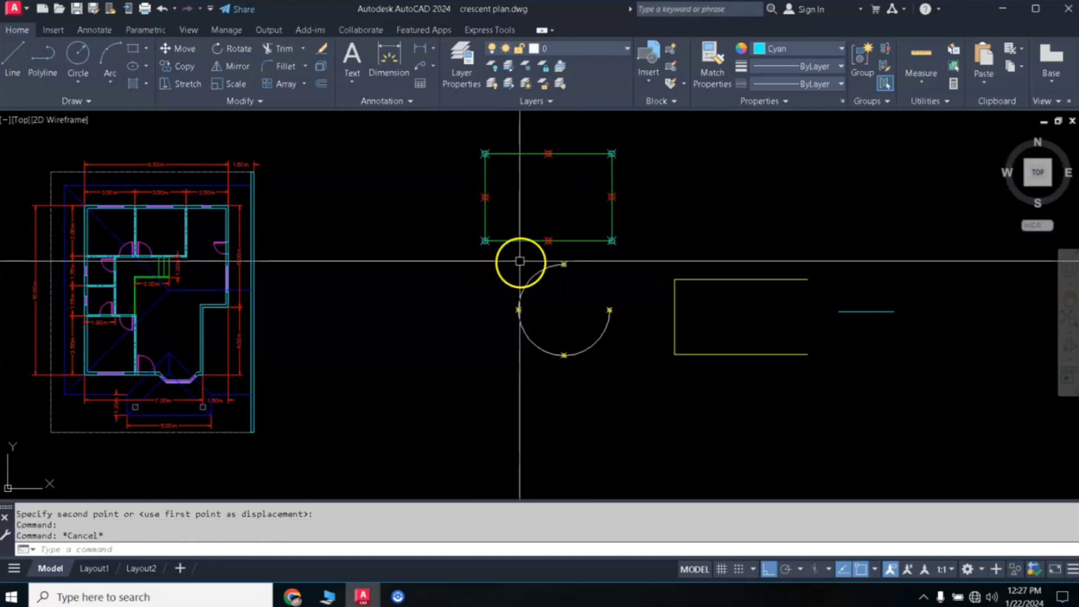
key("ctrl+z")
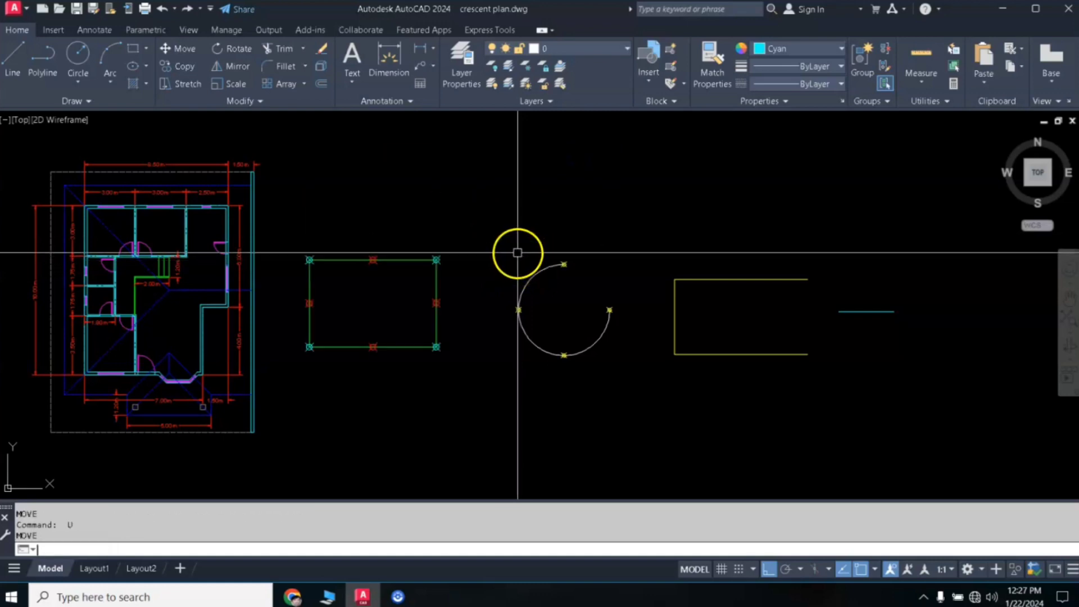
key("ctrl+z")
key("ctrl+z")
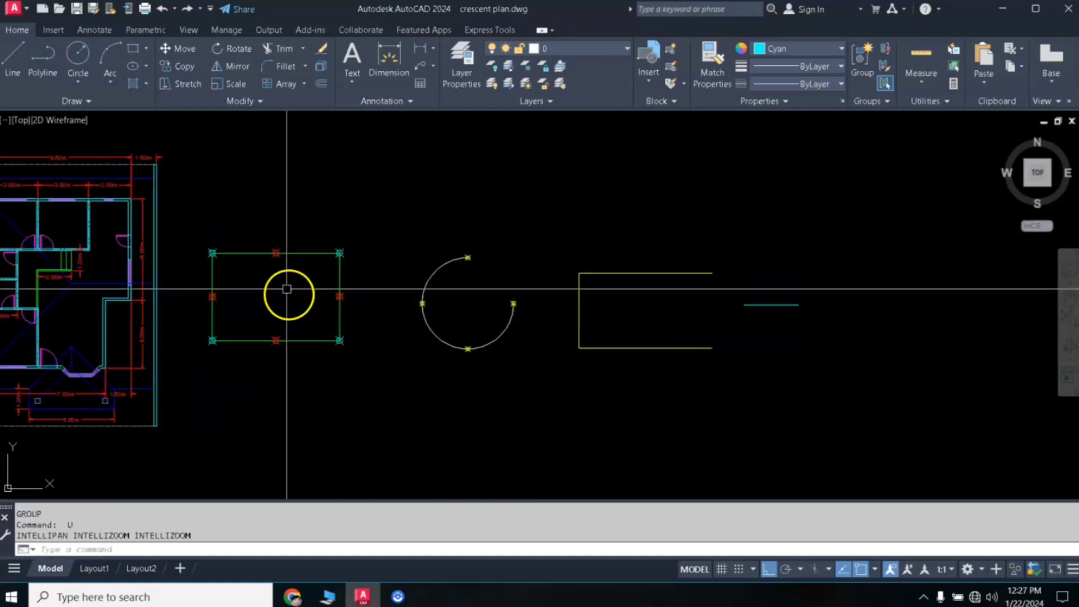
left_click(320, 253)
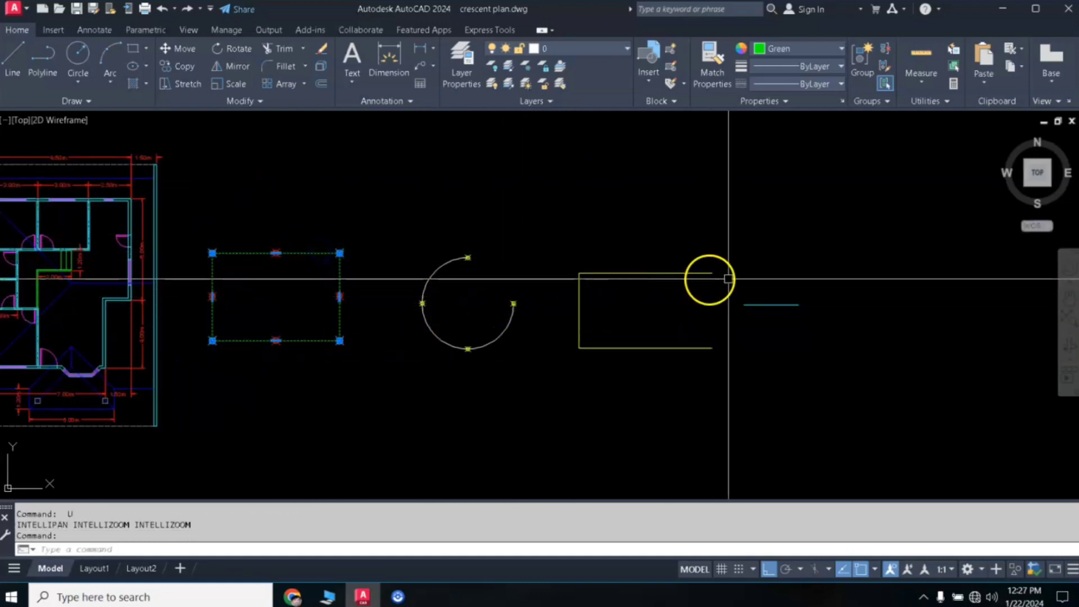
key("Escape")
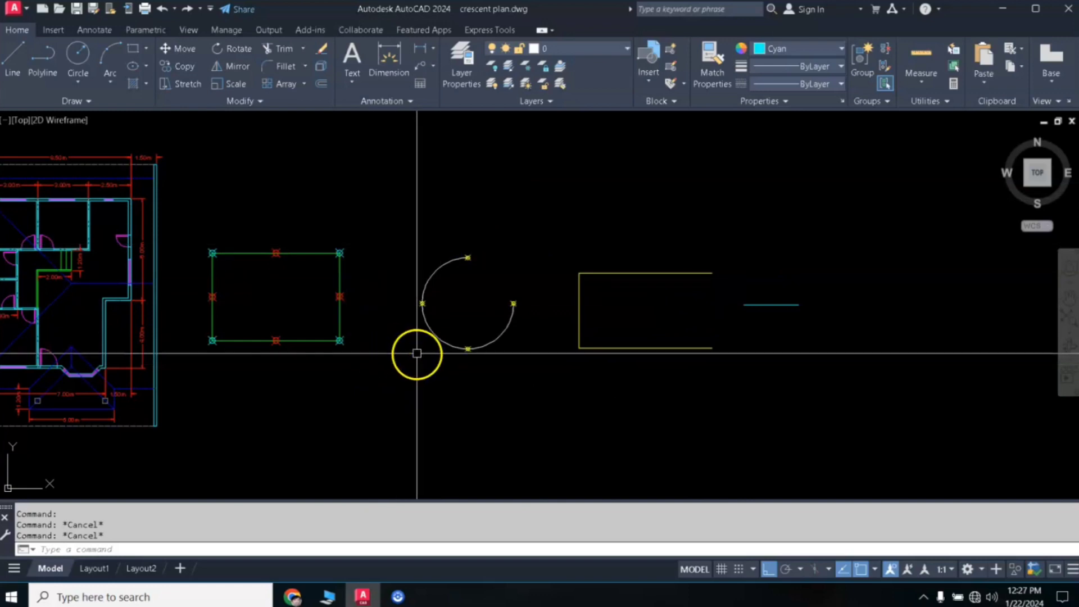
- Group the green rectangle, the broken circle, their points, the open yellow rectangle and the cyan line together
left_click(874, 186)
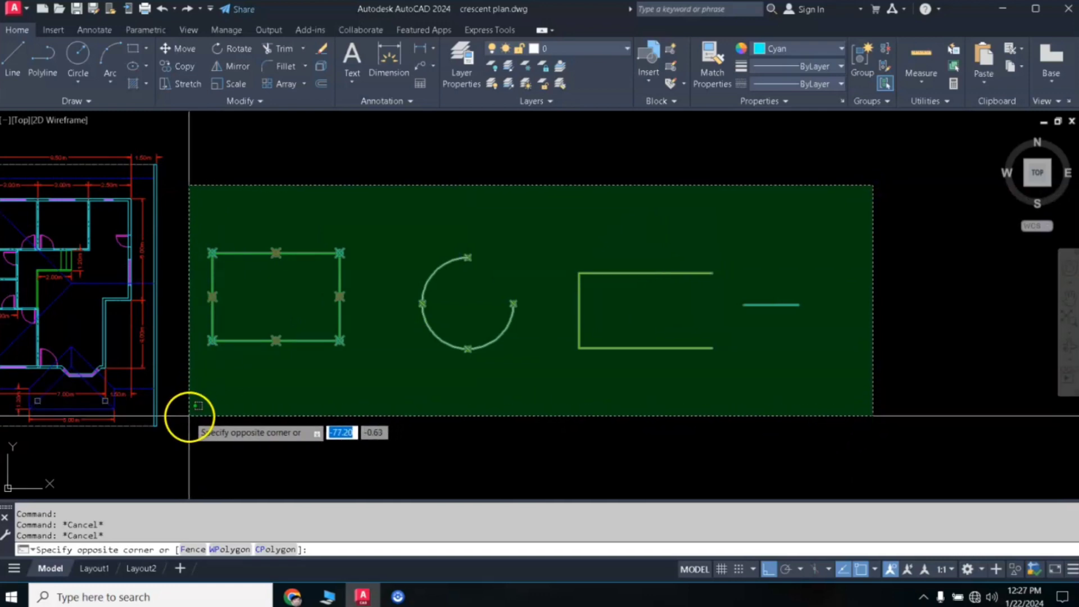
left_click(189, 416)
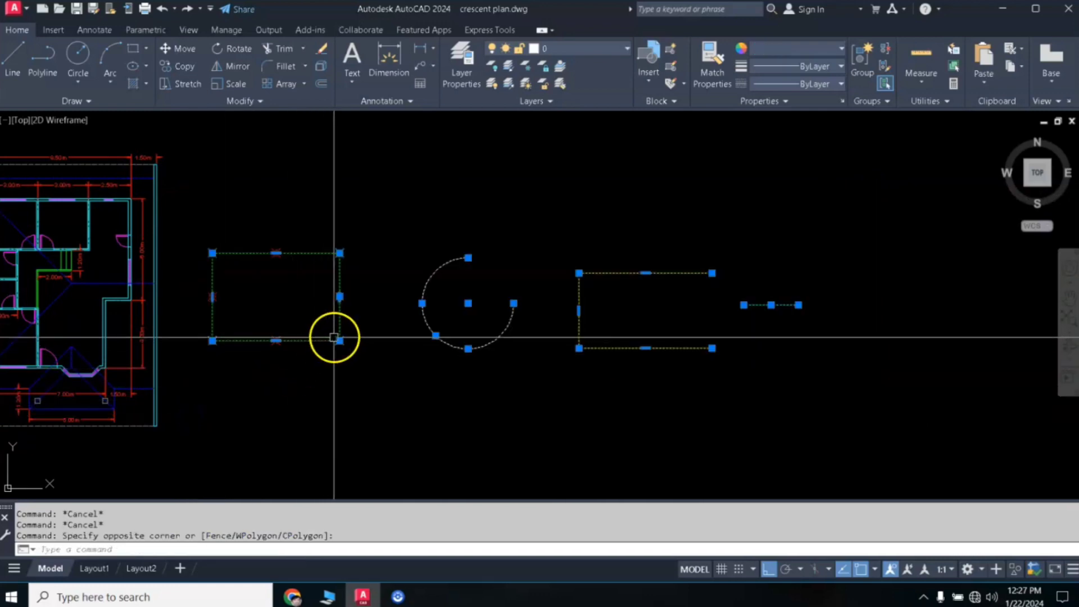
type("G")
key("Return")
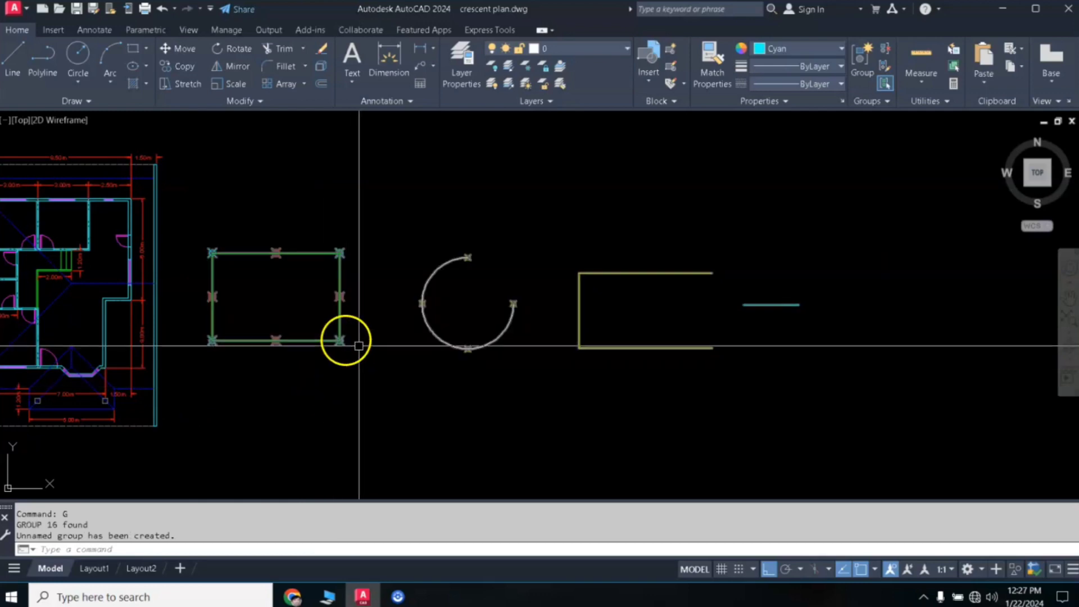
- Move the group of all practice shapes a short distance straight down
left_click(494, 337)
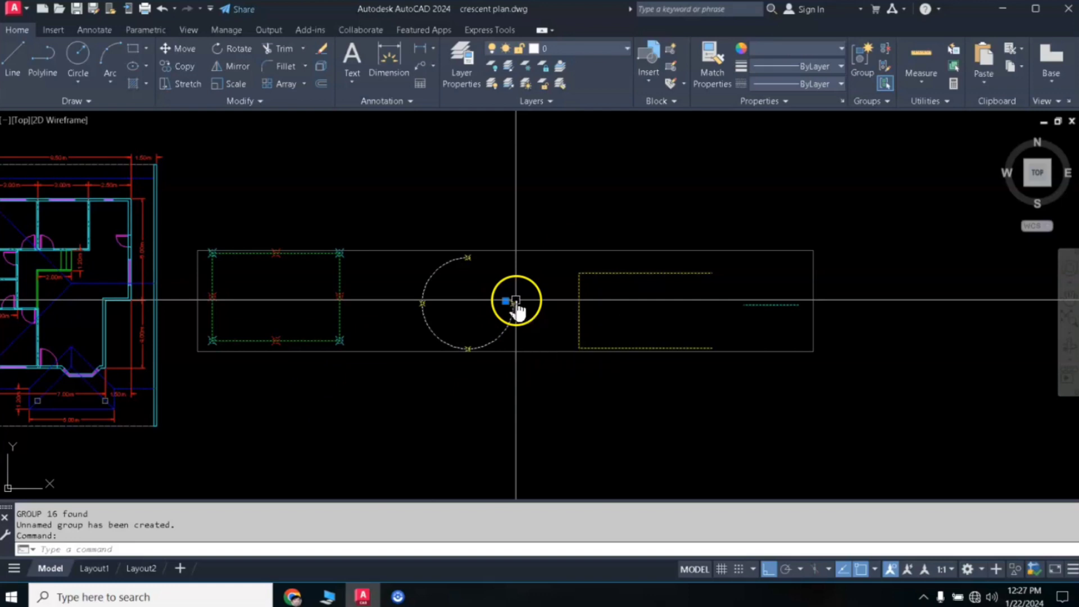
type("m")
key("Return")
left_click(550, 213)
left_click(557, 247)
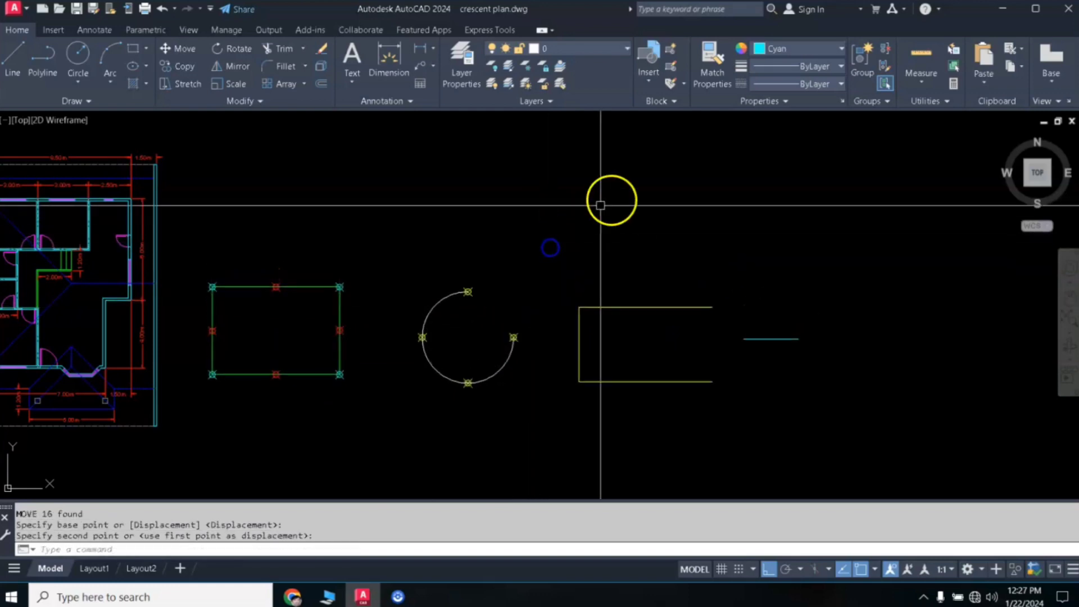
- Move the group of all practice shapes straight up, slightly farther than its preceding downward move
left_click(774, 338)
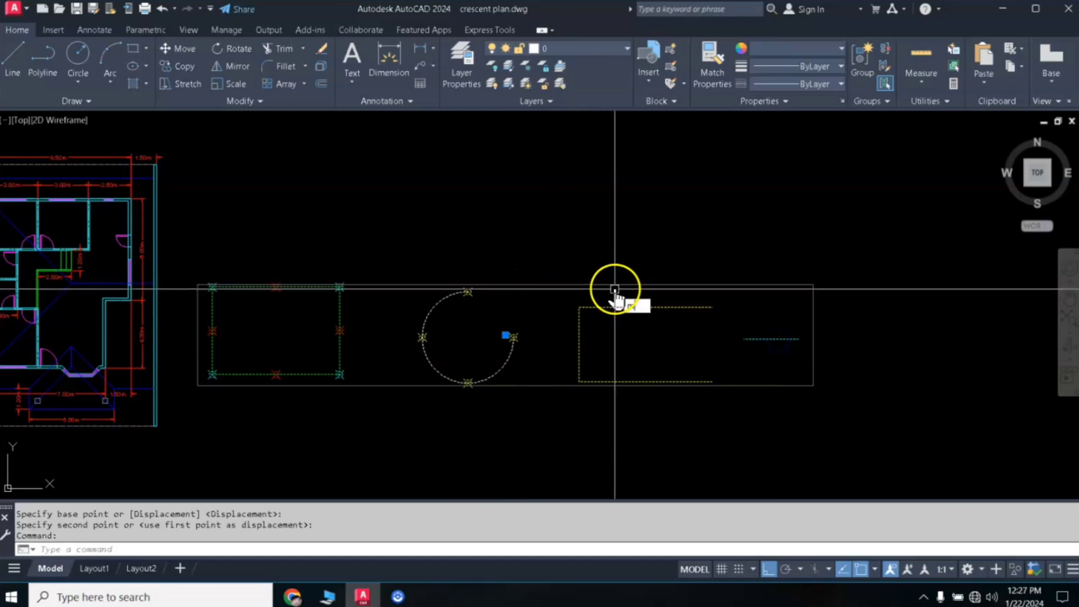
type("m")
key("Return")
left_click(667, 252)
left_click(624, 210)
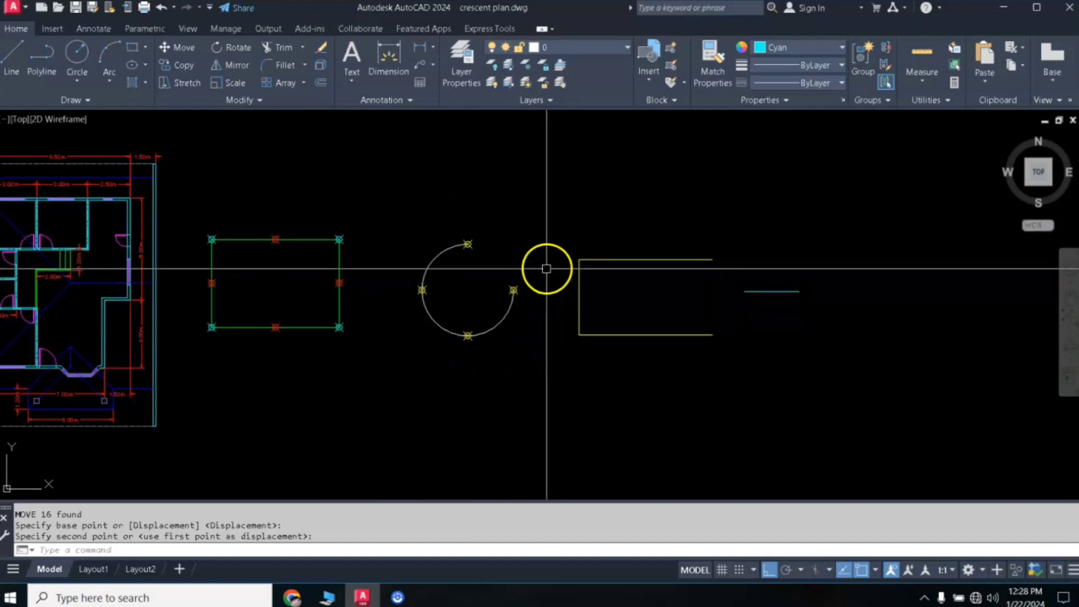
- Move the grouped practice shapes straight down again, by about half the green rectangle's height
left_click(629, 334)
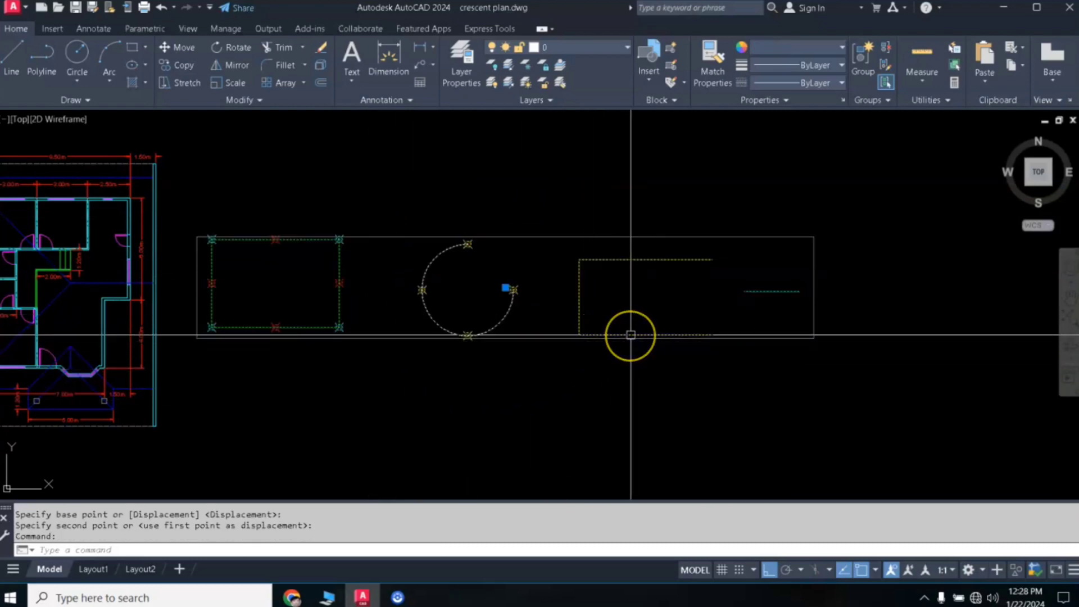
type("m")
key("Return")
left_click(702, 361)
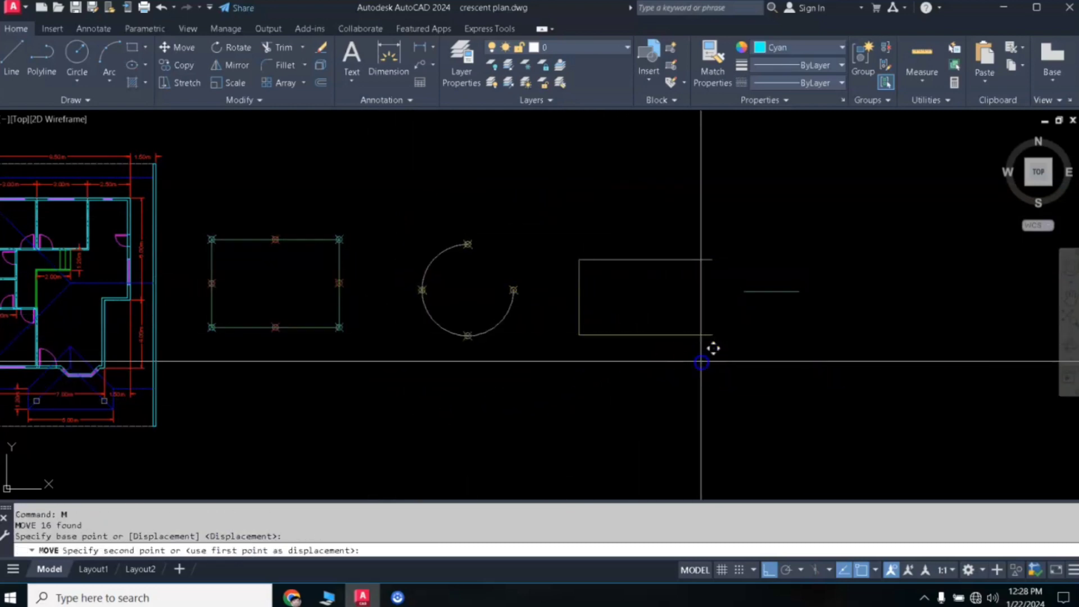
left_click(693, 405)
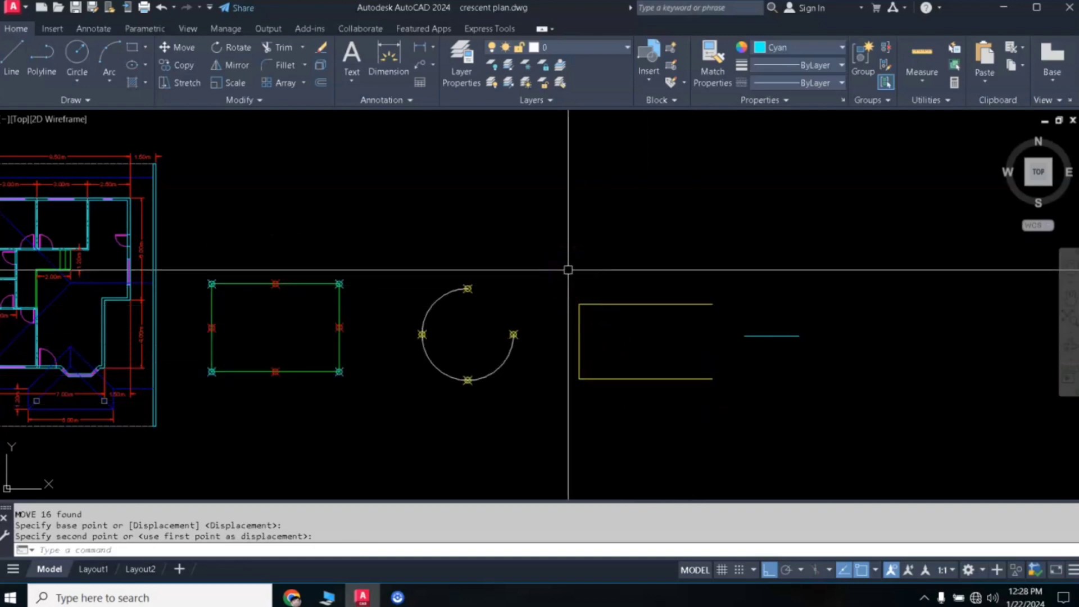
- Ungroup the group that holds all the practice shapes
type("u")
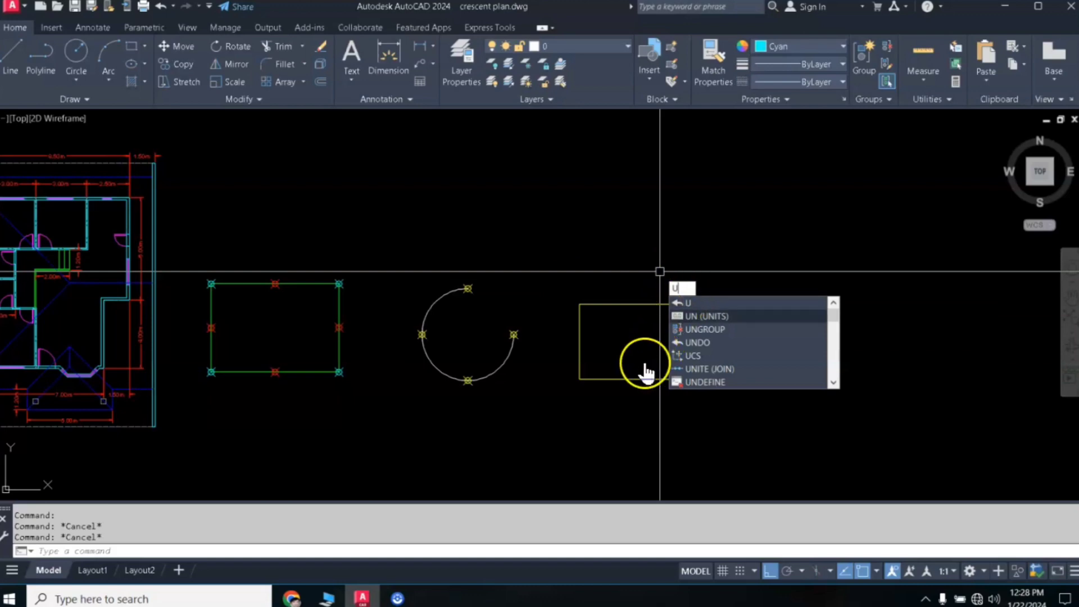
left_click(709, 330)
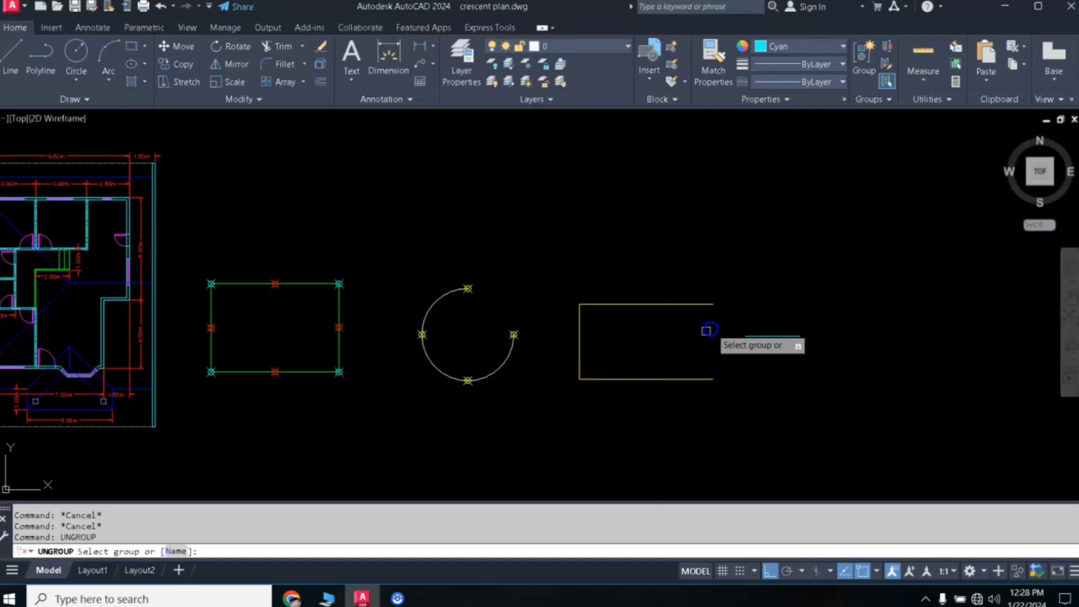
left_click(660, 304)
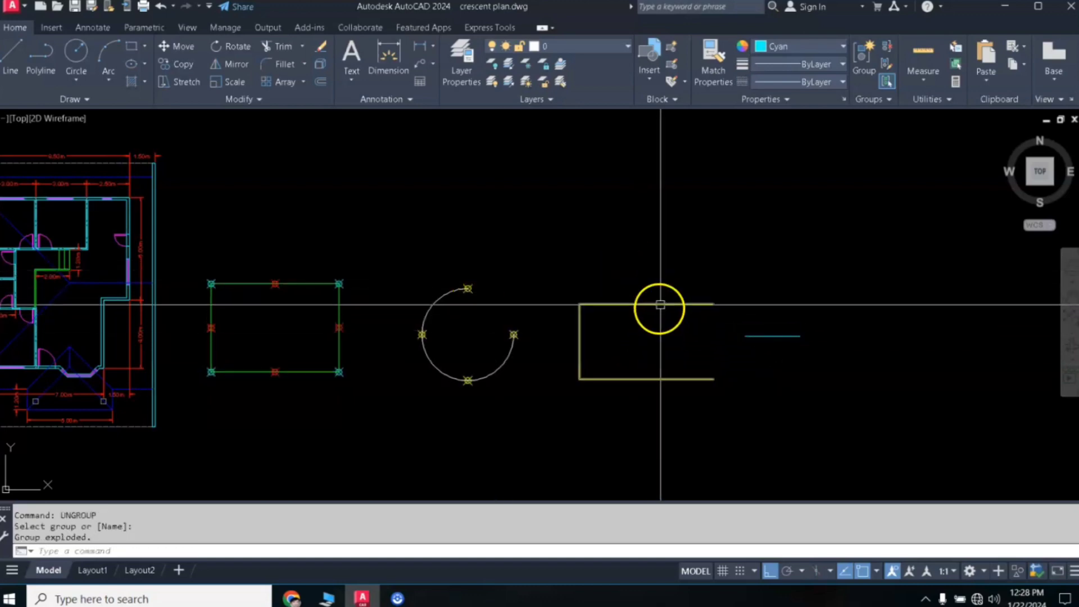
- Move the open yellow rectangle on its own straight up, using its upper-left corner as base point
left_click(660, 304)
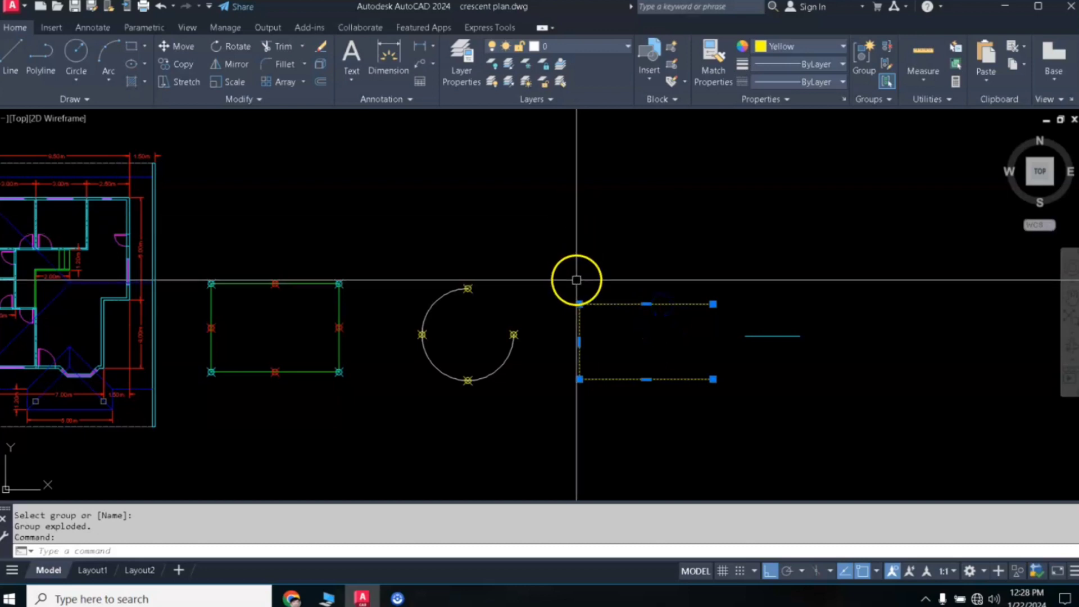
type("m")
key("Return")
left_click(579, 304)
left_click(590, 216)
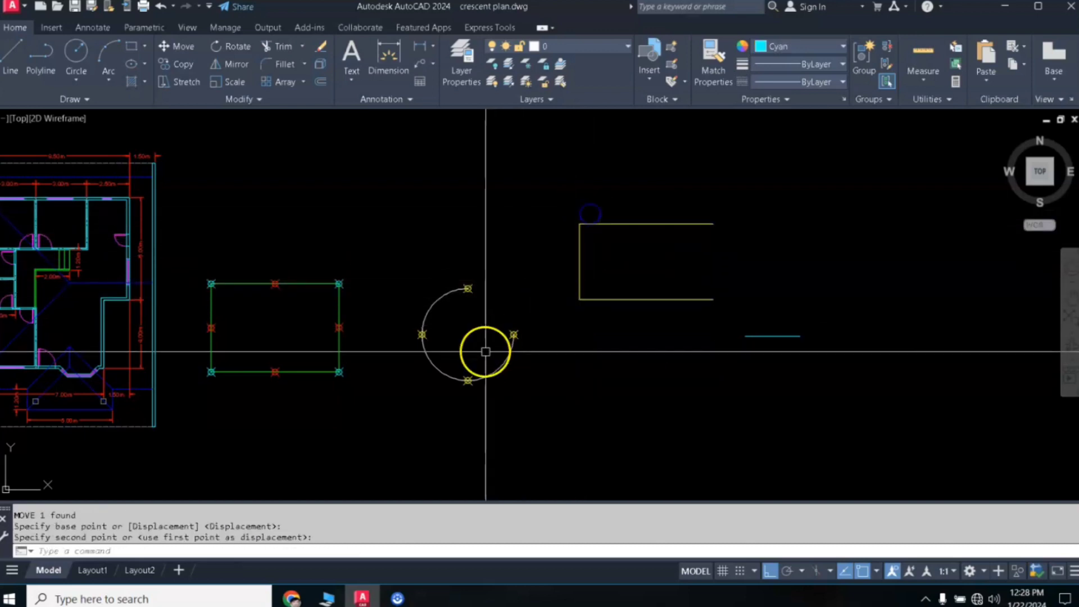
- Shift the short cyan line straight down by its midpoint grip
left_click(787, 336)
left_click(772, 336)
left_click(771, 391)
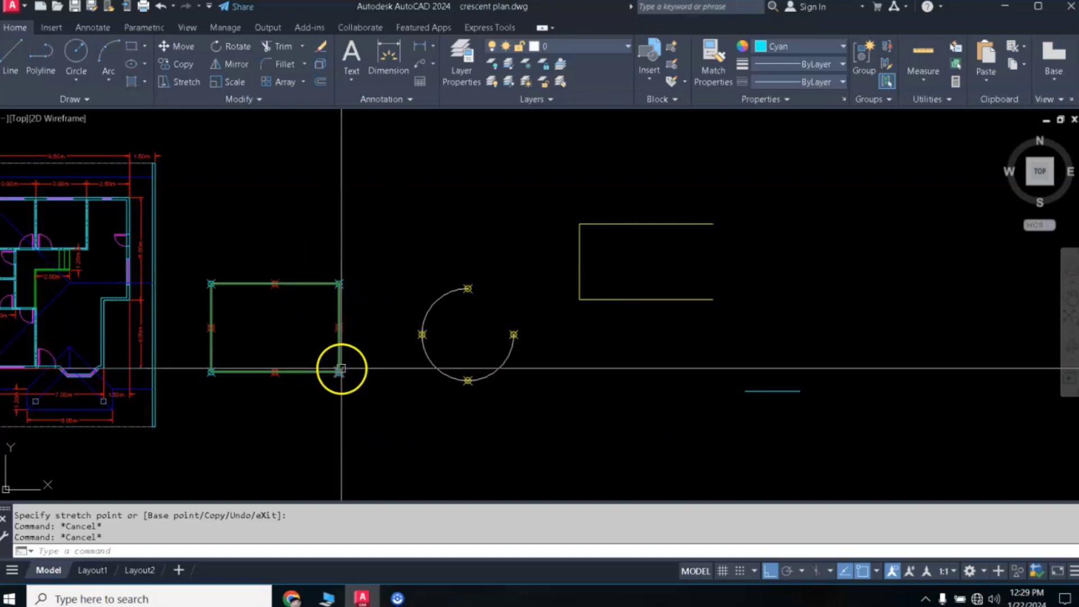
middle_click_drag(339, 386, 401, 396)
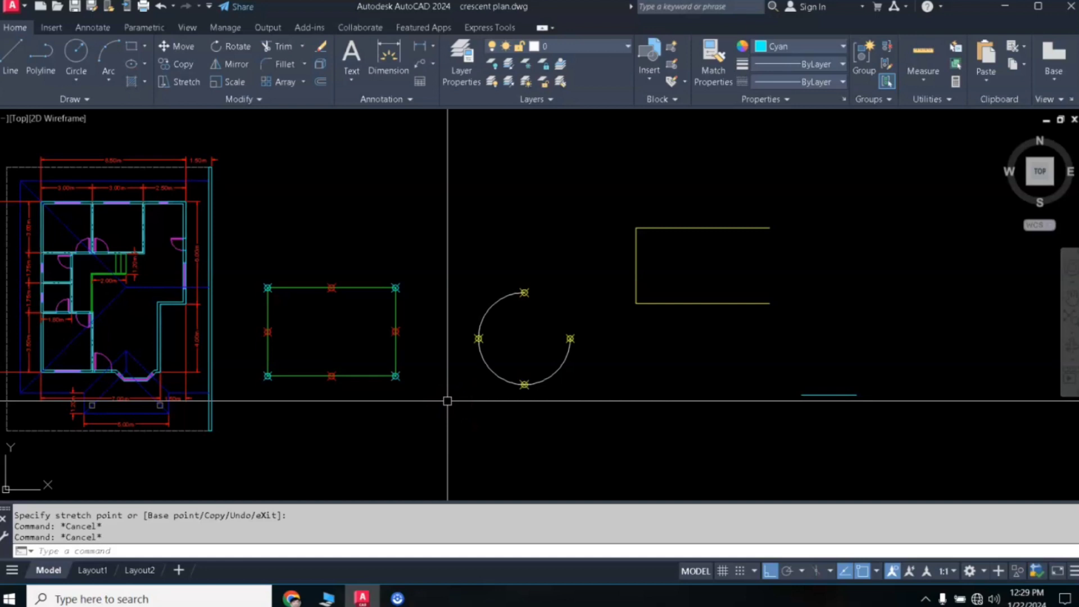
middle_click_drag(344, 334, 382, 325)
scroll(446, 294, "up", 1)
scroll(446, 293, "down", 2)
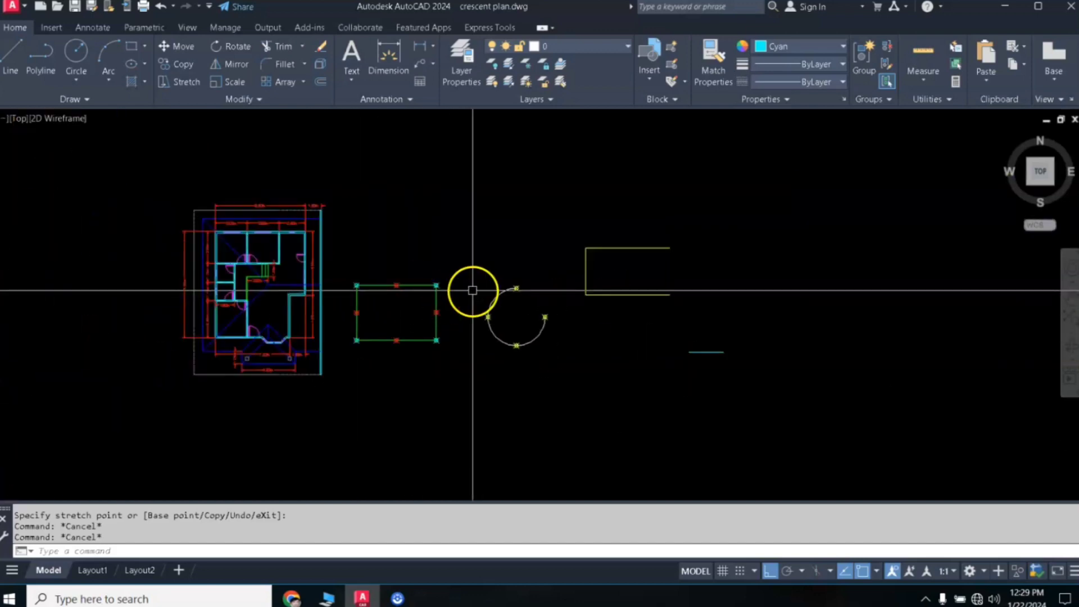
scroll(472, 290, "up", 1)
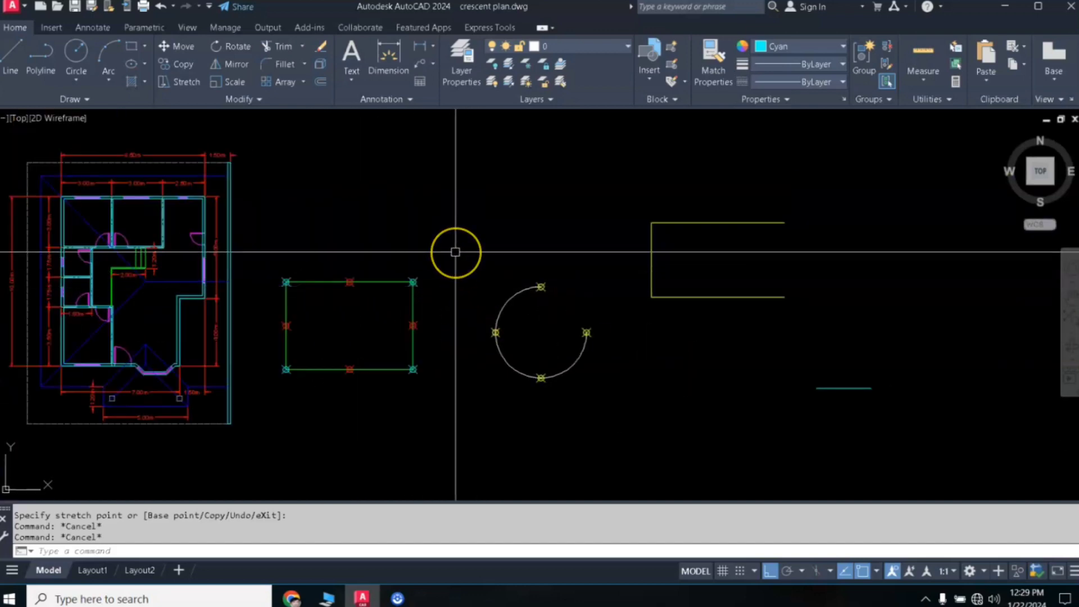